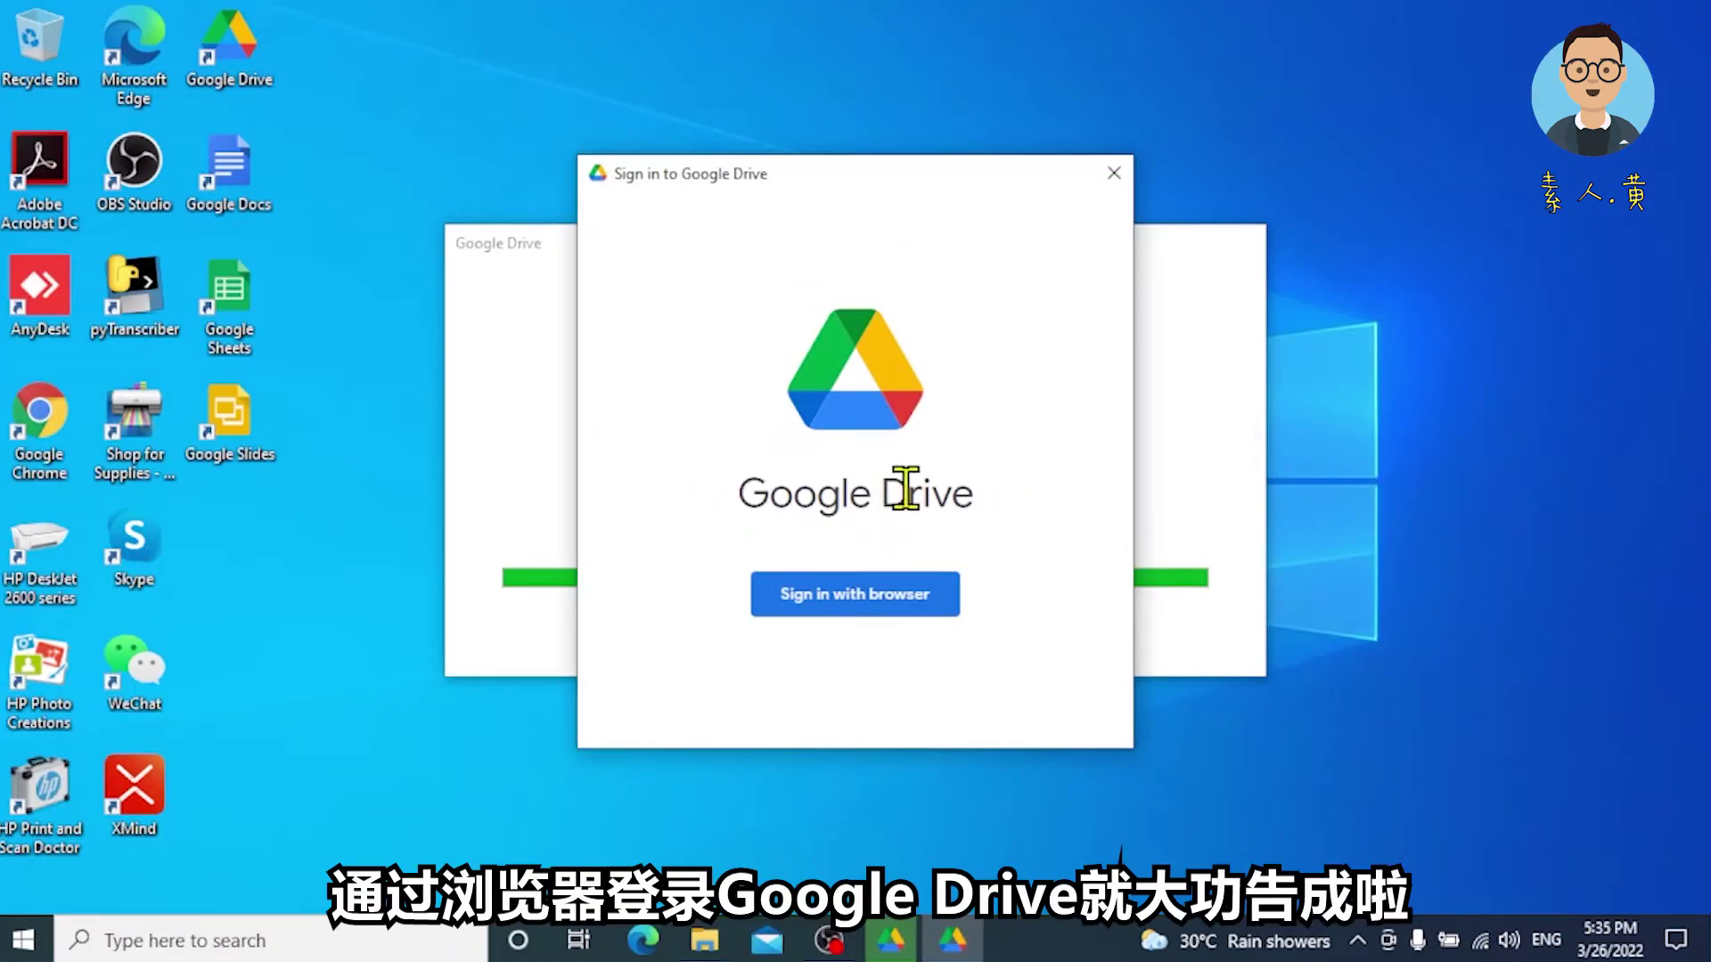
# Start the Google Drive sign-in through the browser and begin entering the account's email address.
pyautogui.click(857, 592)
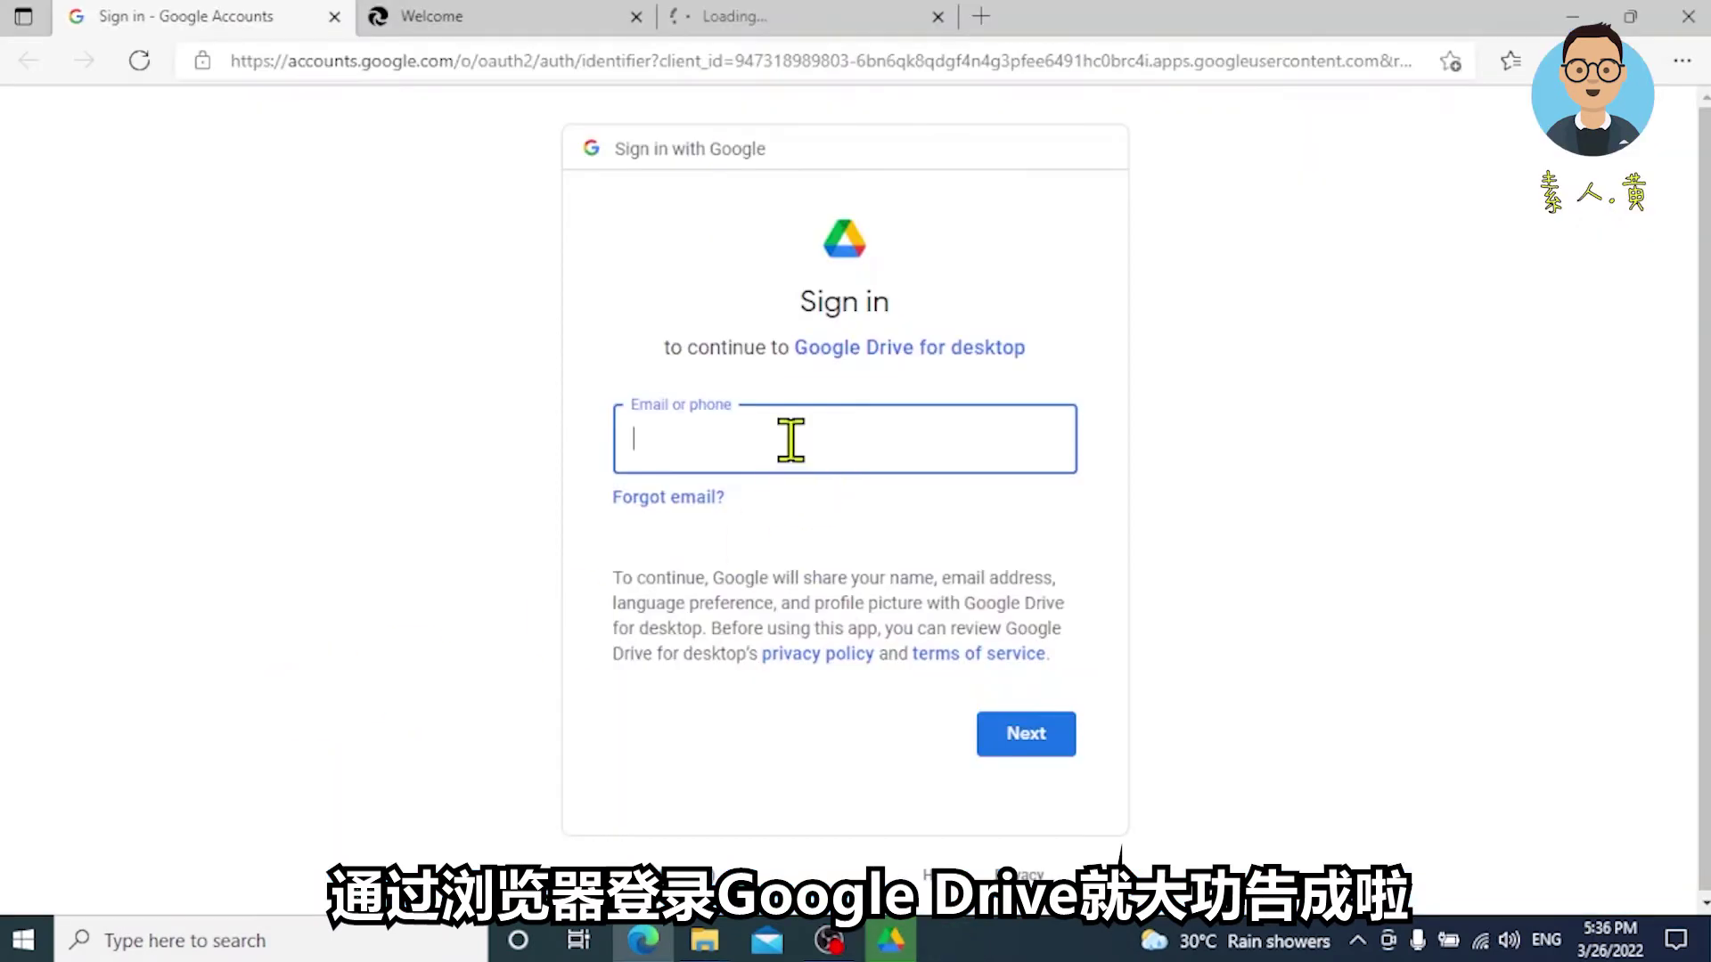
pyautogui.write('y')
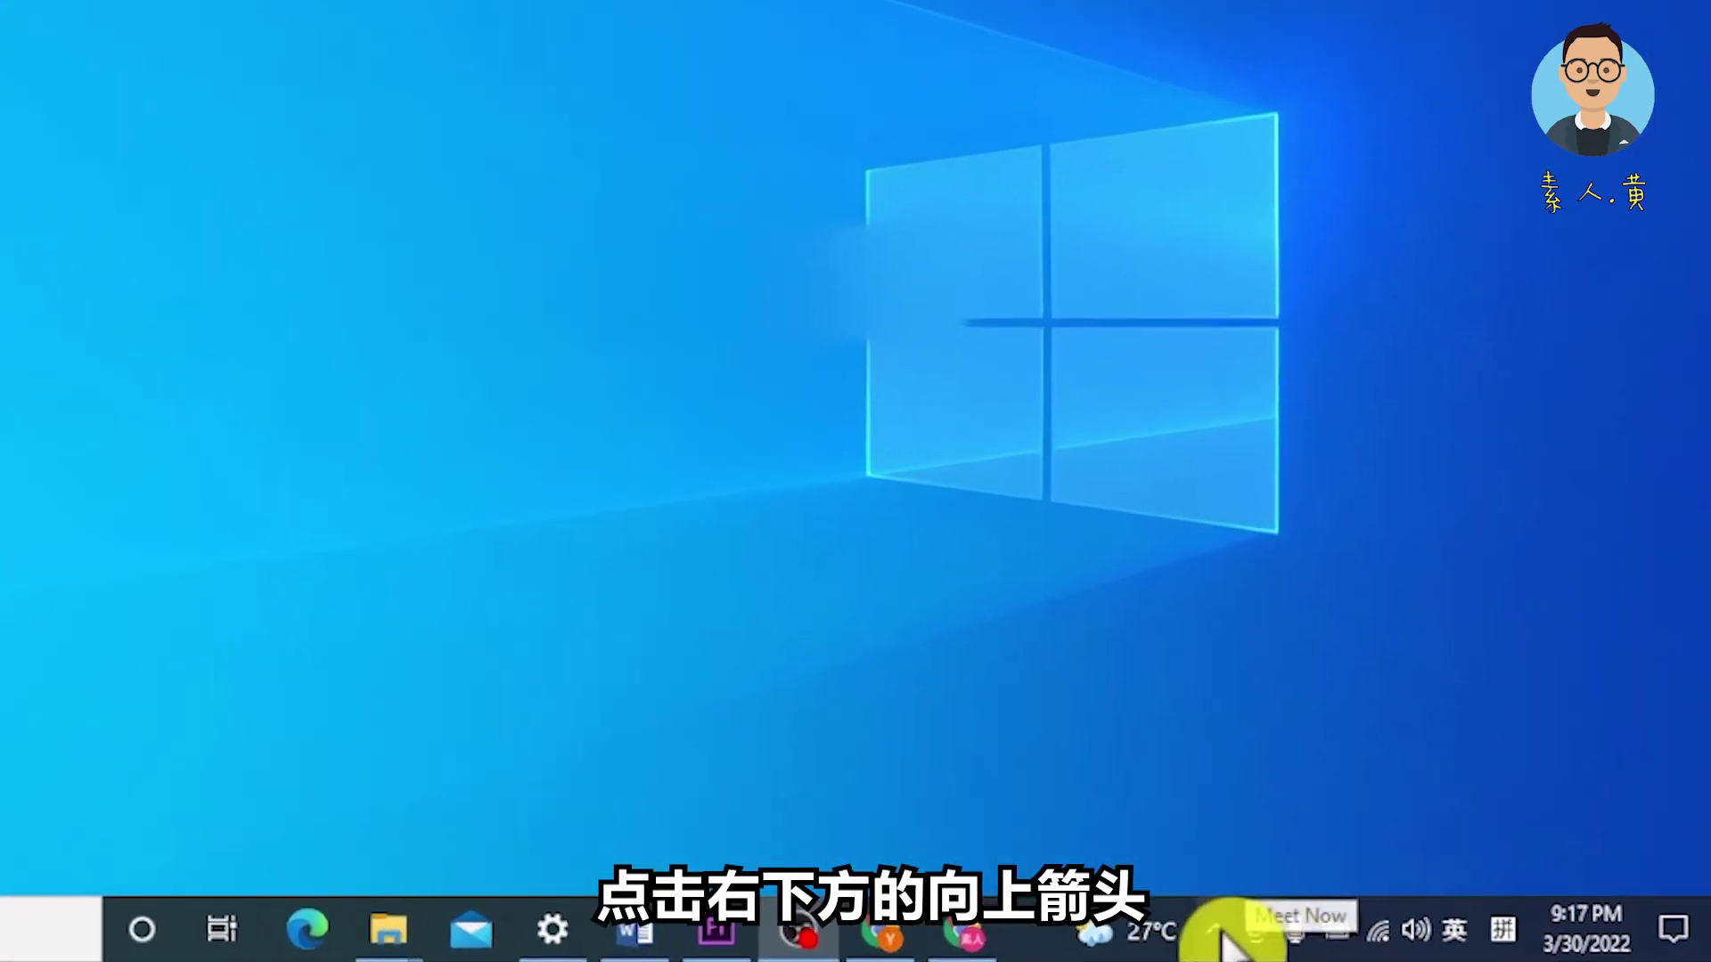
# Open the Preferences of the Google Drive desktop app running in the background.
pyautogui.click(1219, 931)
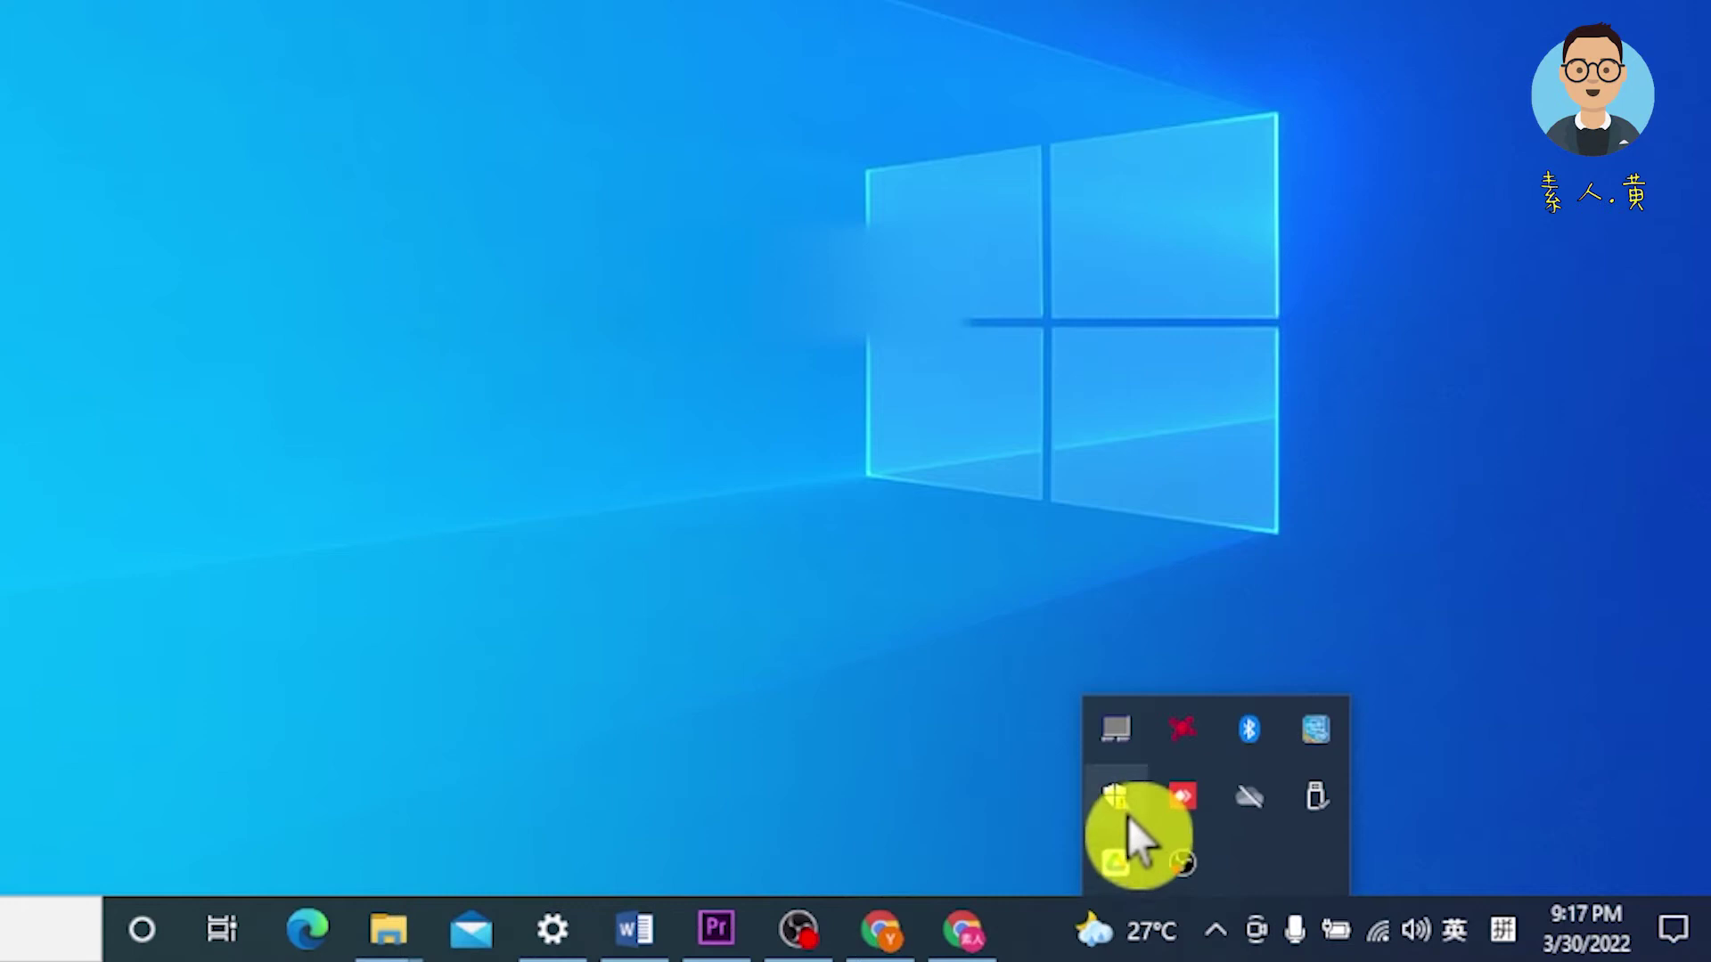
pyautogui.click(1114, 861)
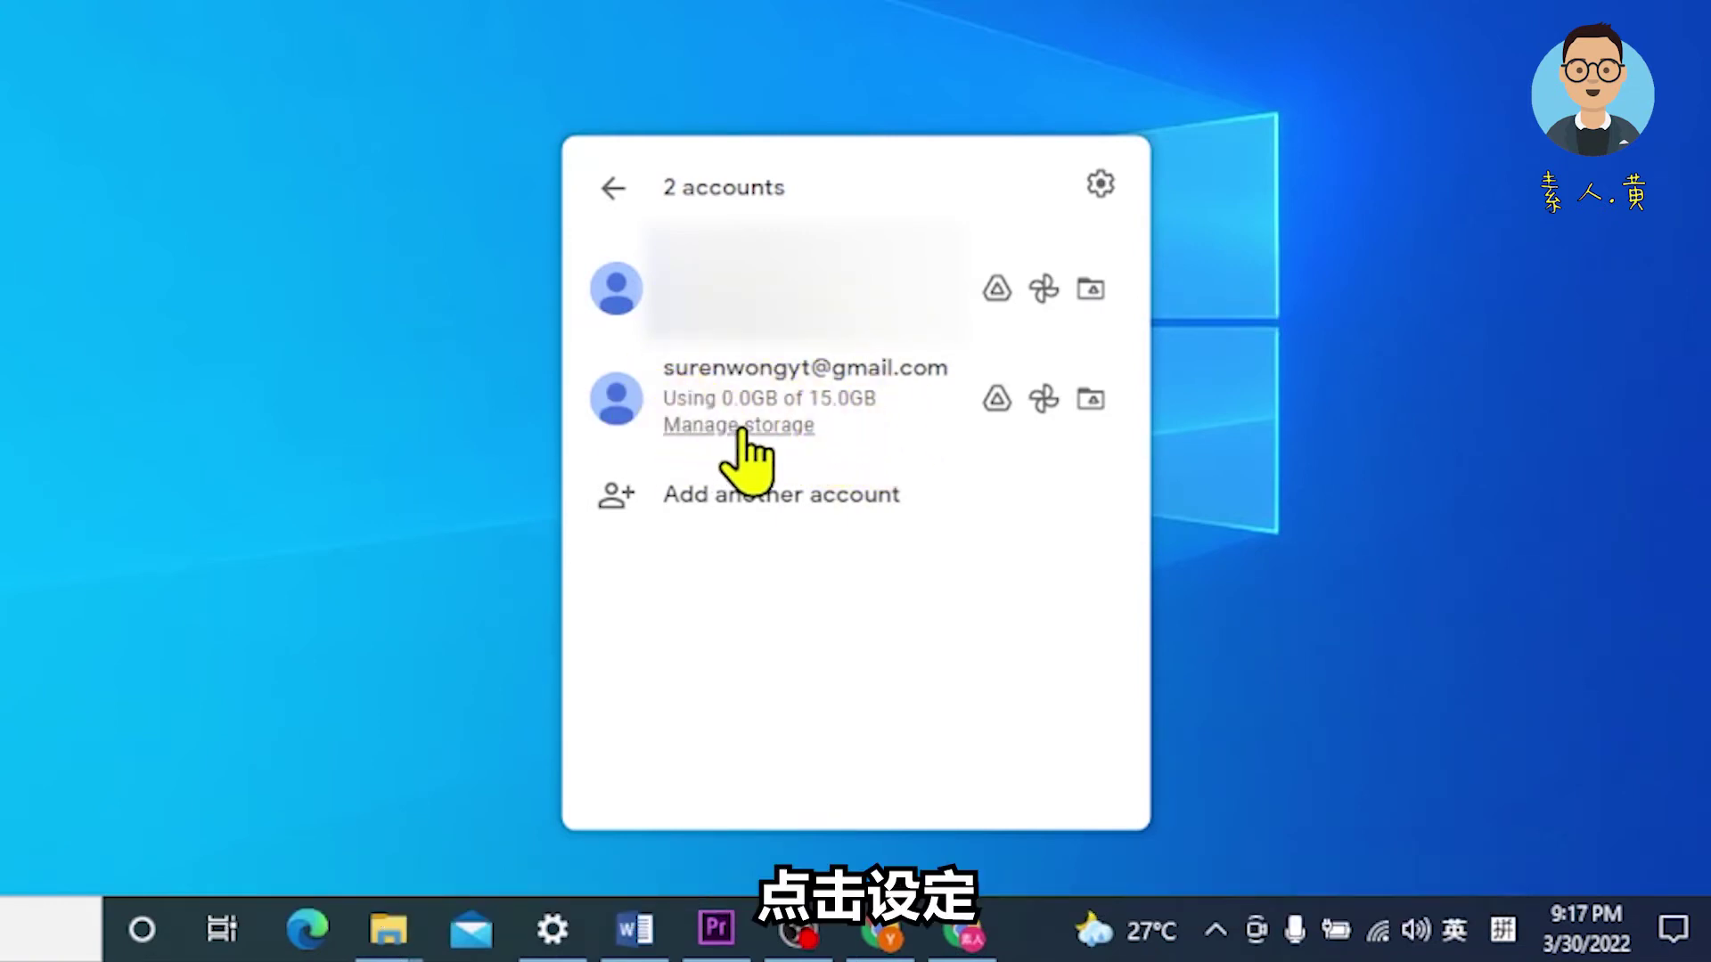
pyautogui.click(1100, 183)
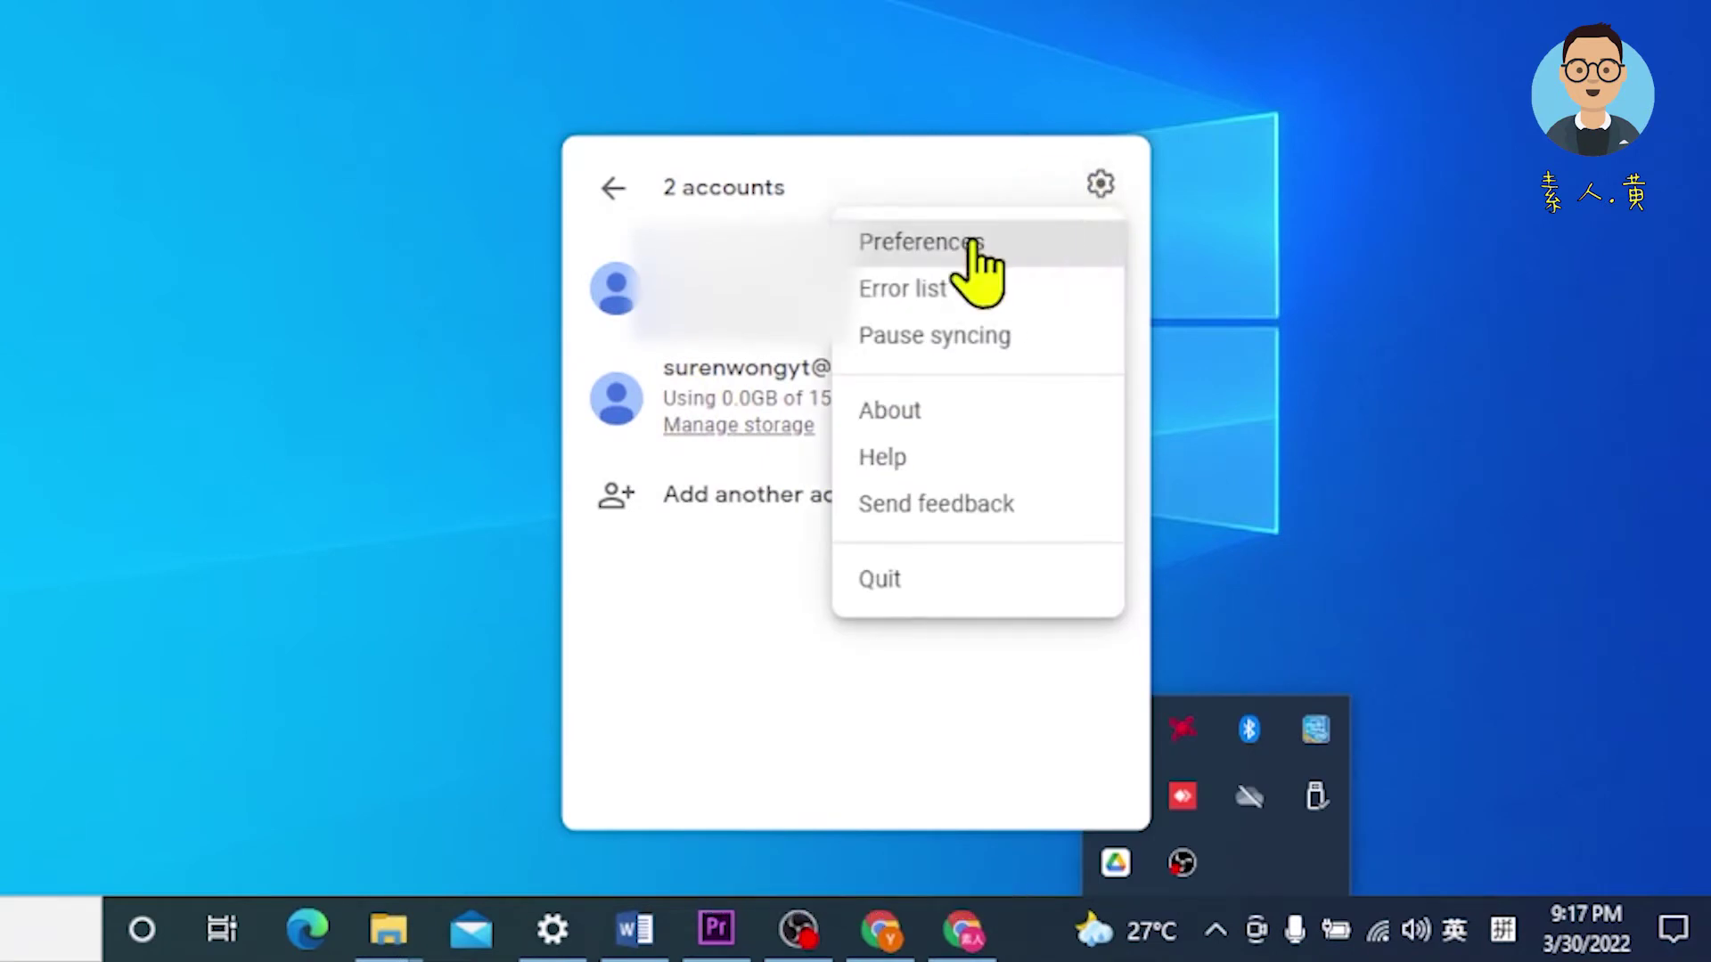
pyautogui.click(967, 239)
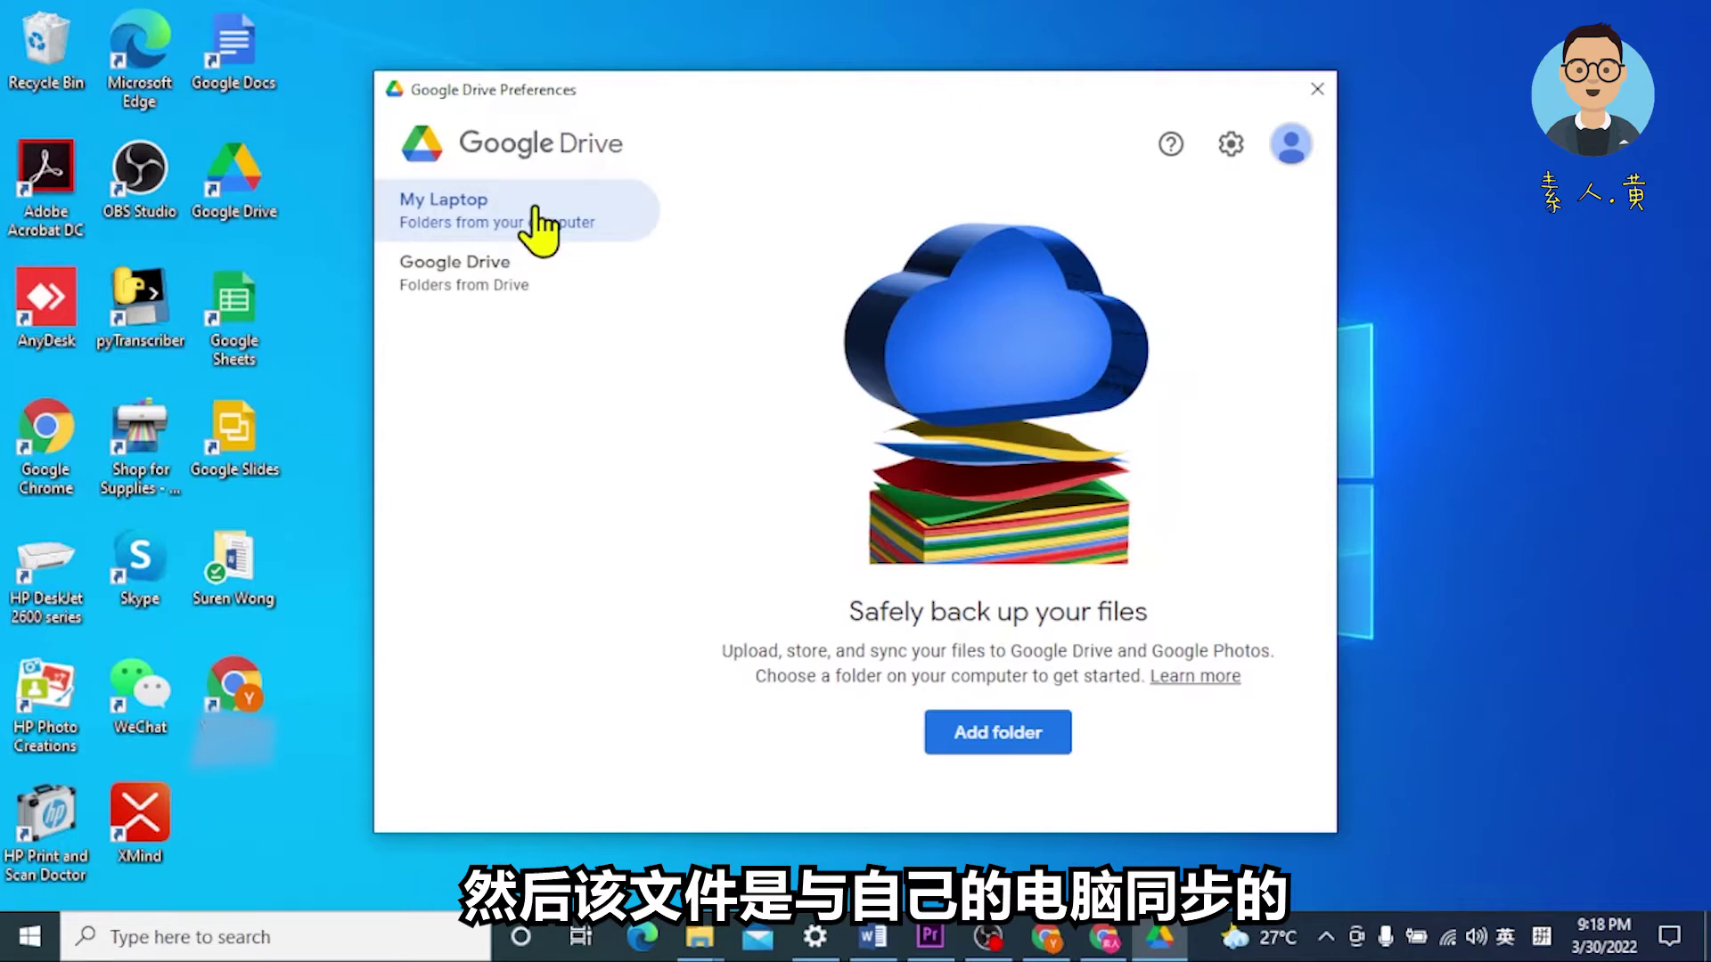
# Add the folder bearing the account owner's name from the Desktop to the My Laptop backup folders.
pyautogui.click(991, 749)
pyautogui.click(875, 189)
pyautogui.doubleClick(980, 308)
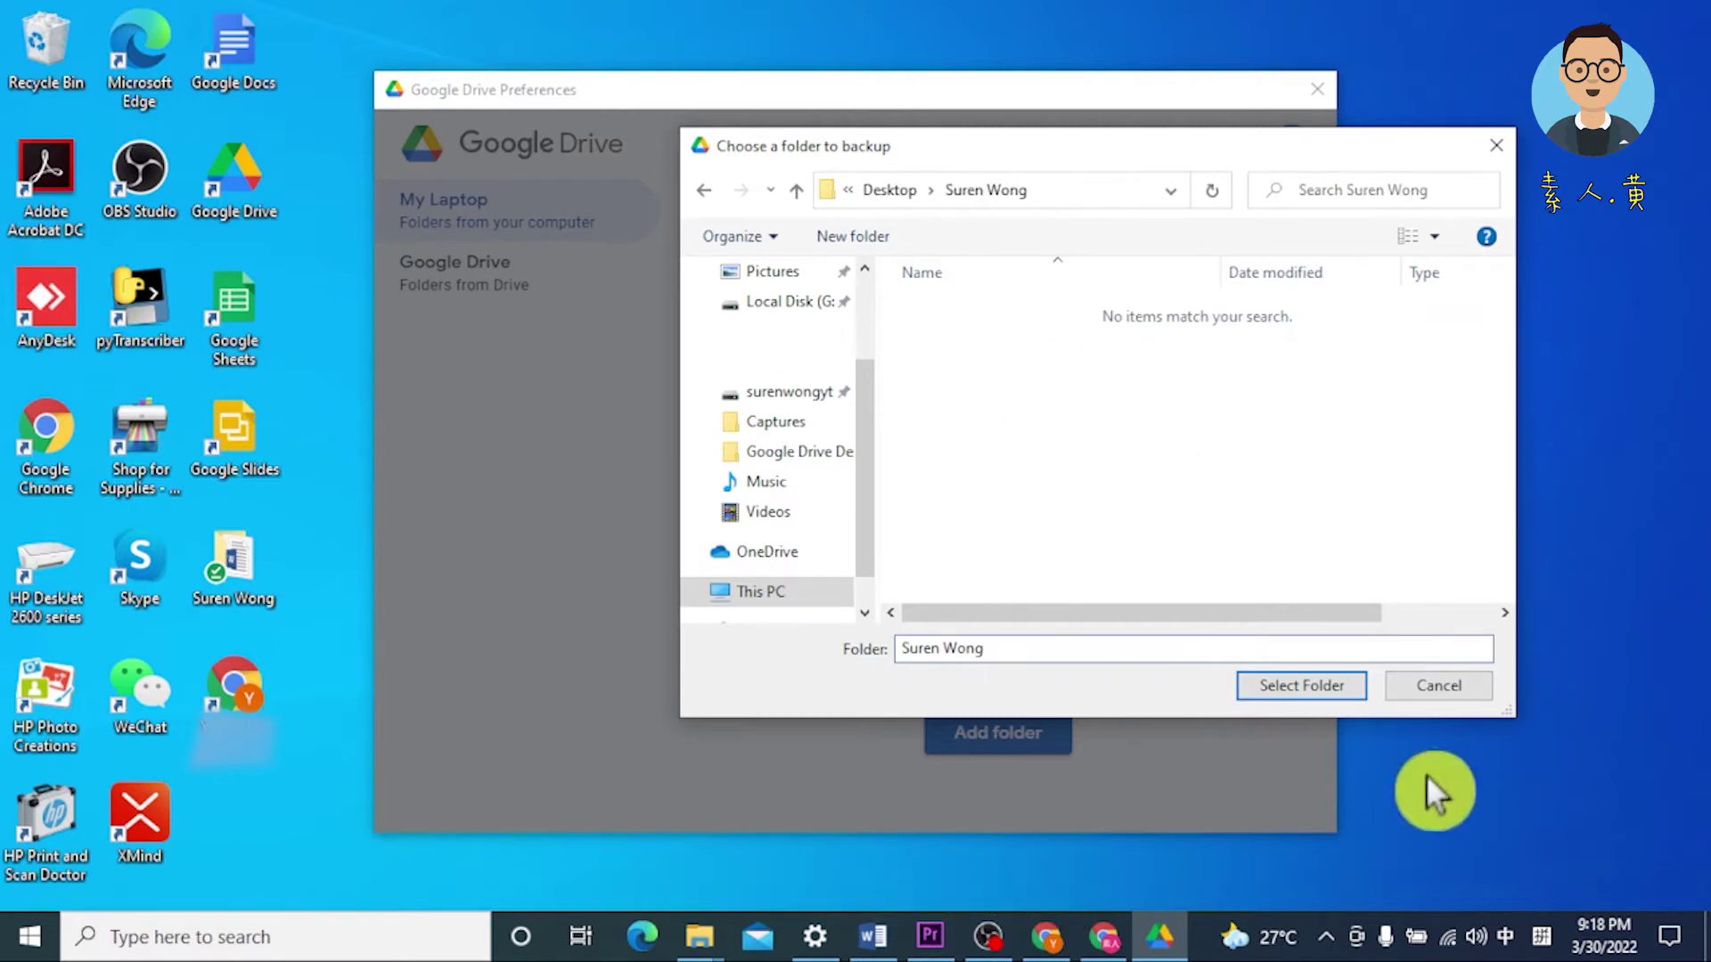
pyautogui.click(1324, 688)
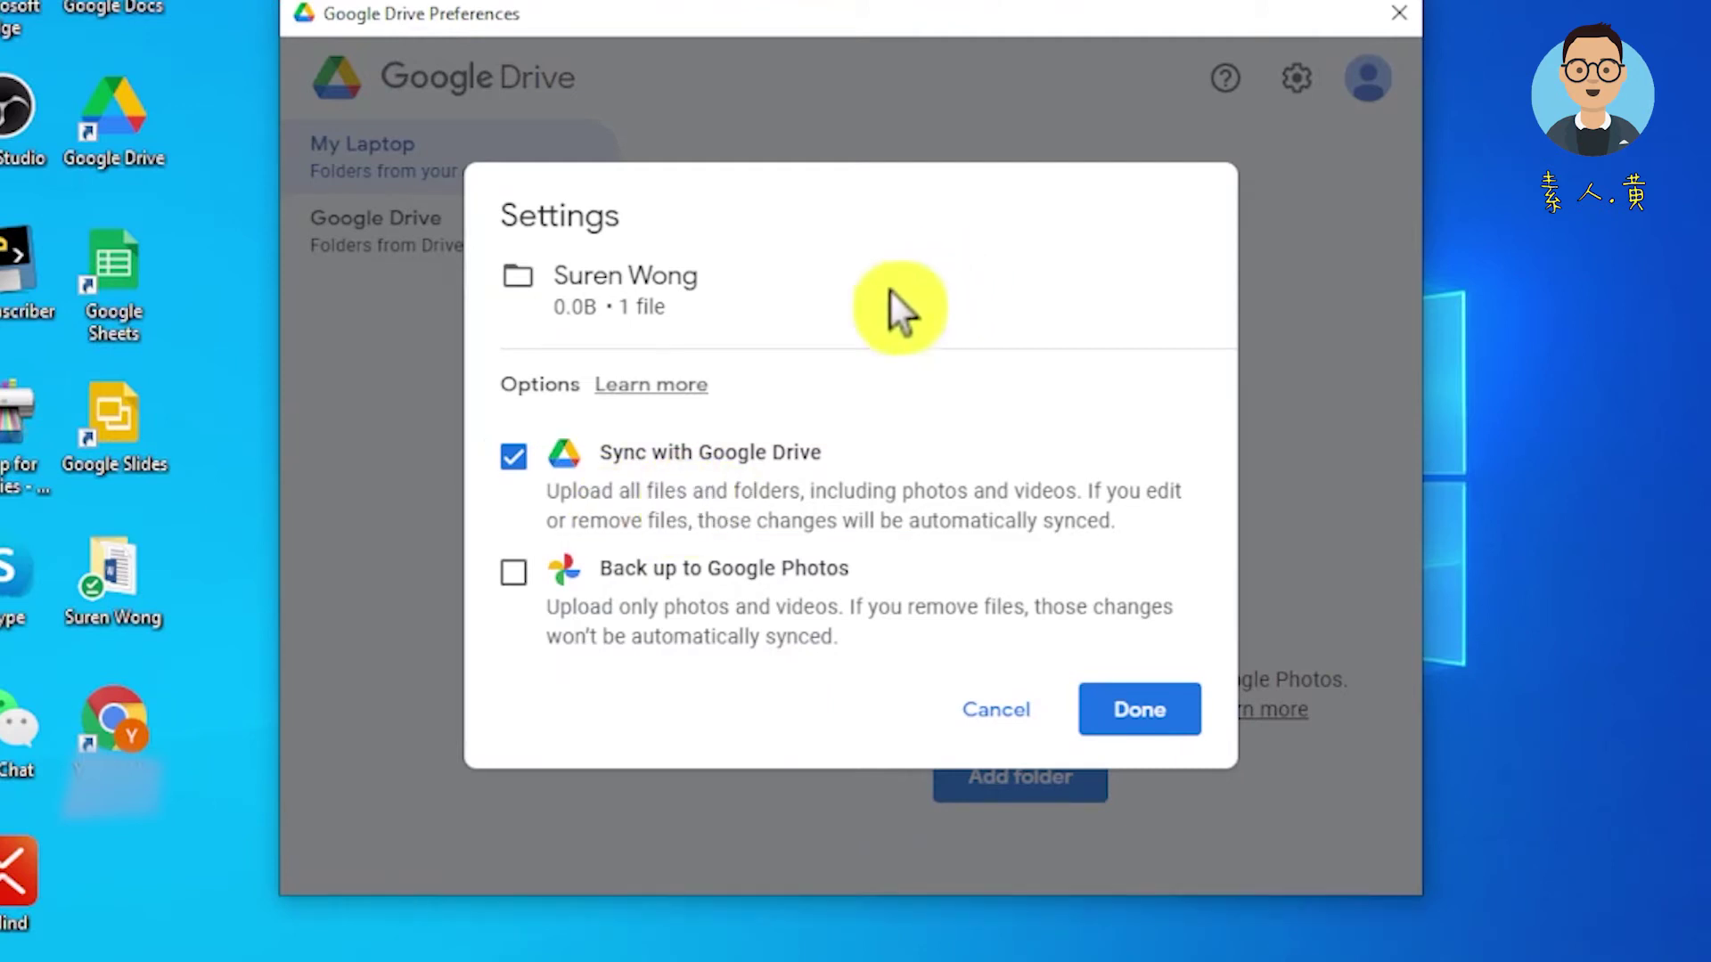
# Set the added folder to Sync with Google Drive only, without Back up to Google Photos, and save the preferences.
pyautogui.click(509, 581)
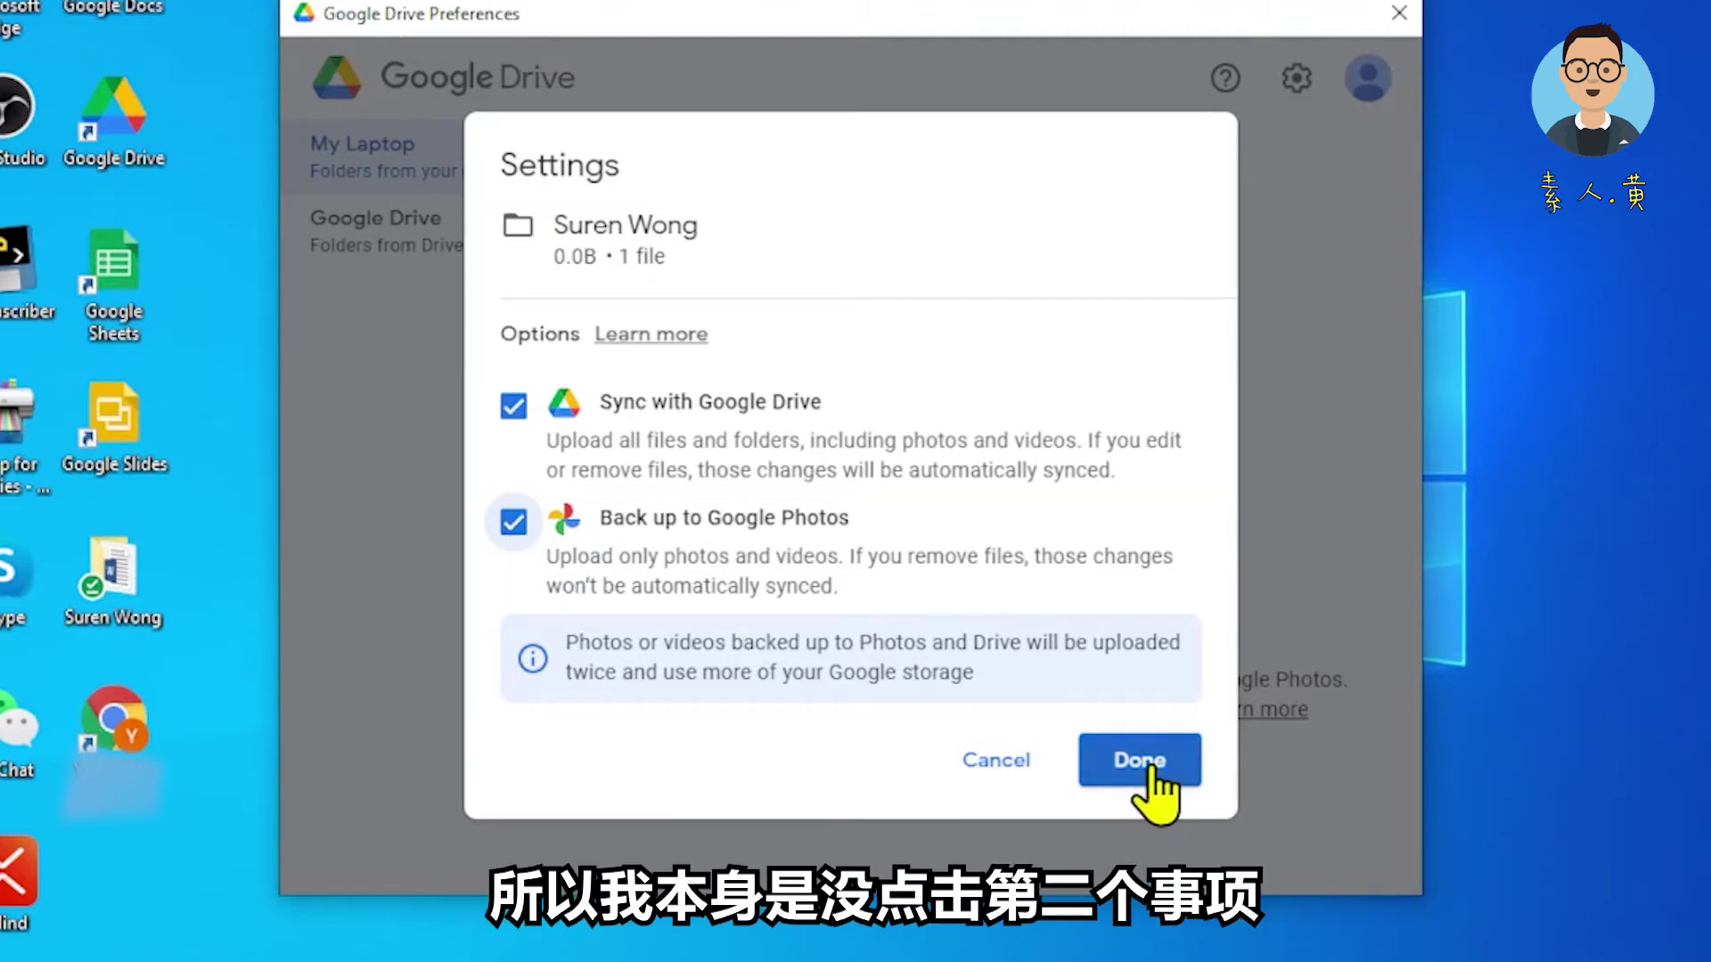
pyautogui.click(514, 524)
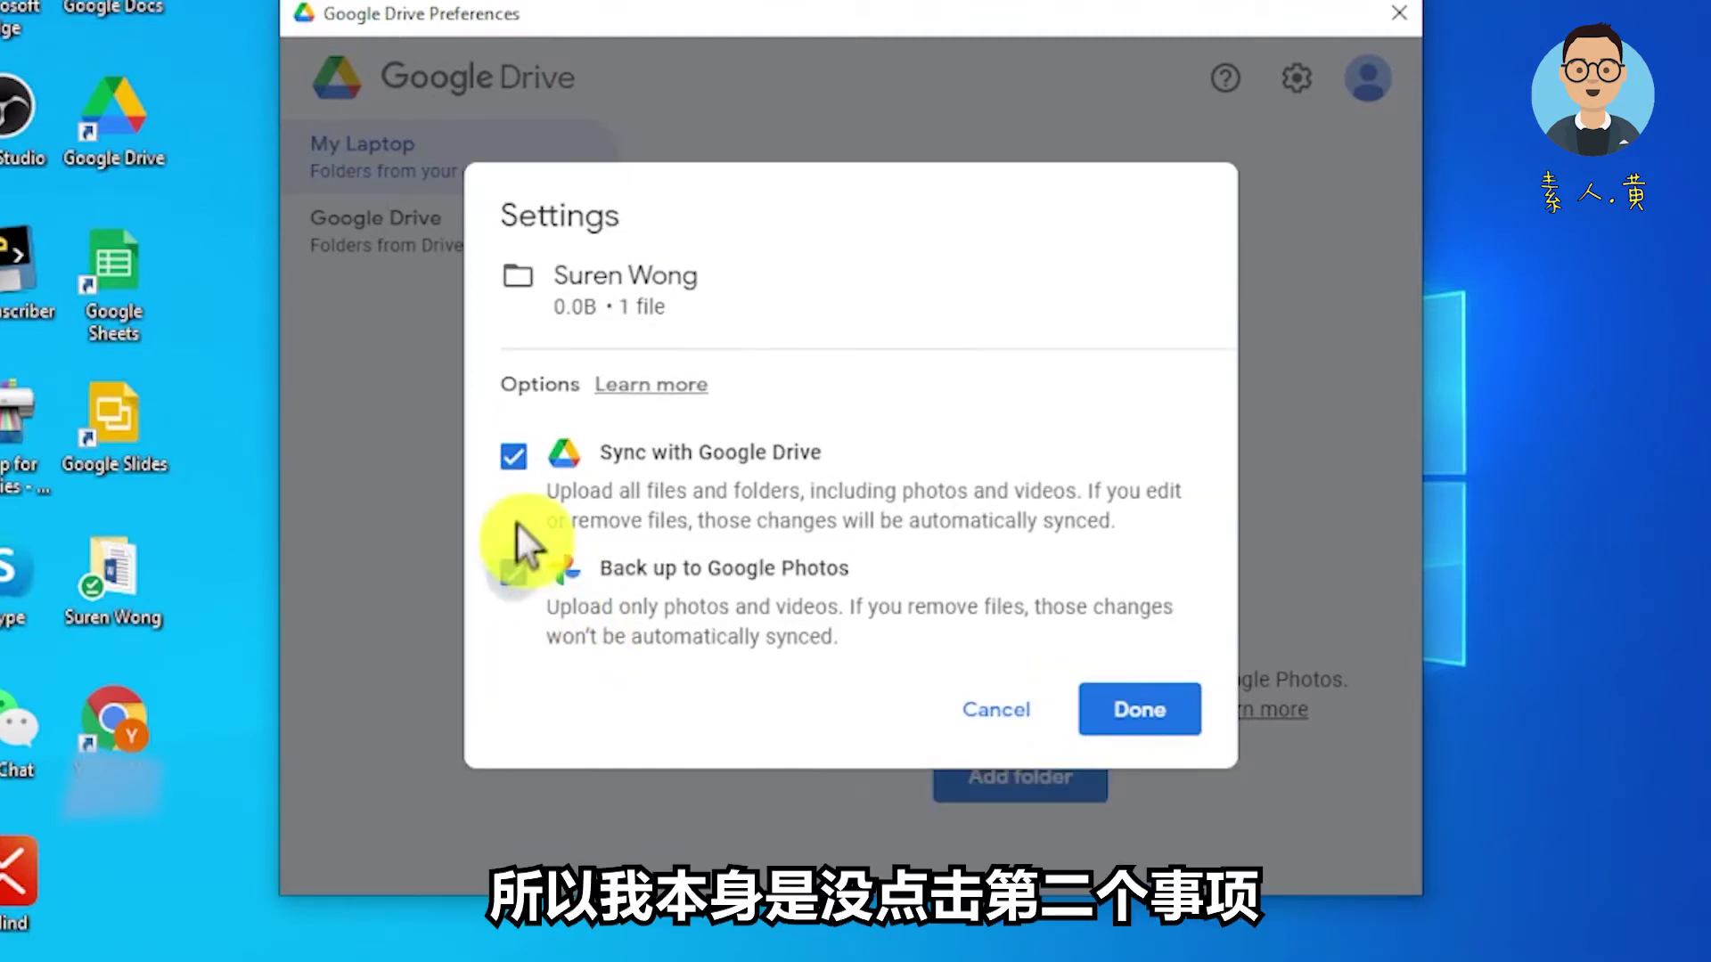
pyautogui.click(1150, 726)
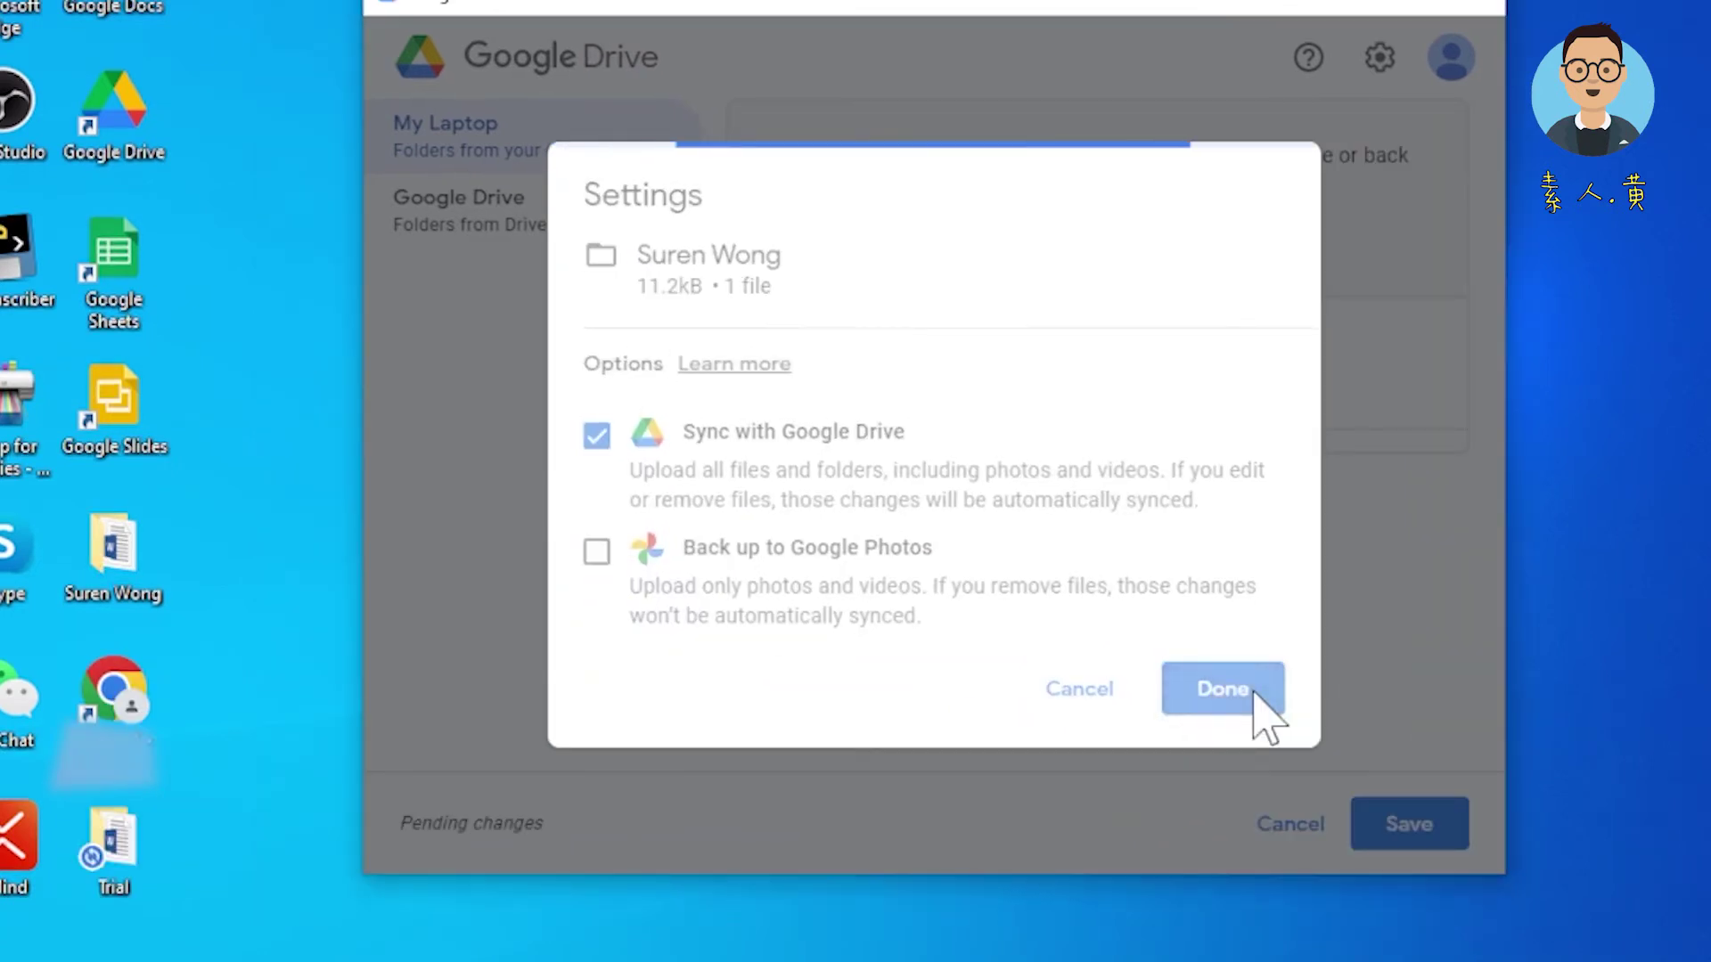
pyautogui.click(1390, 809)
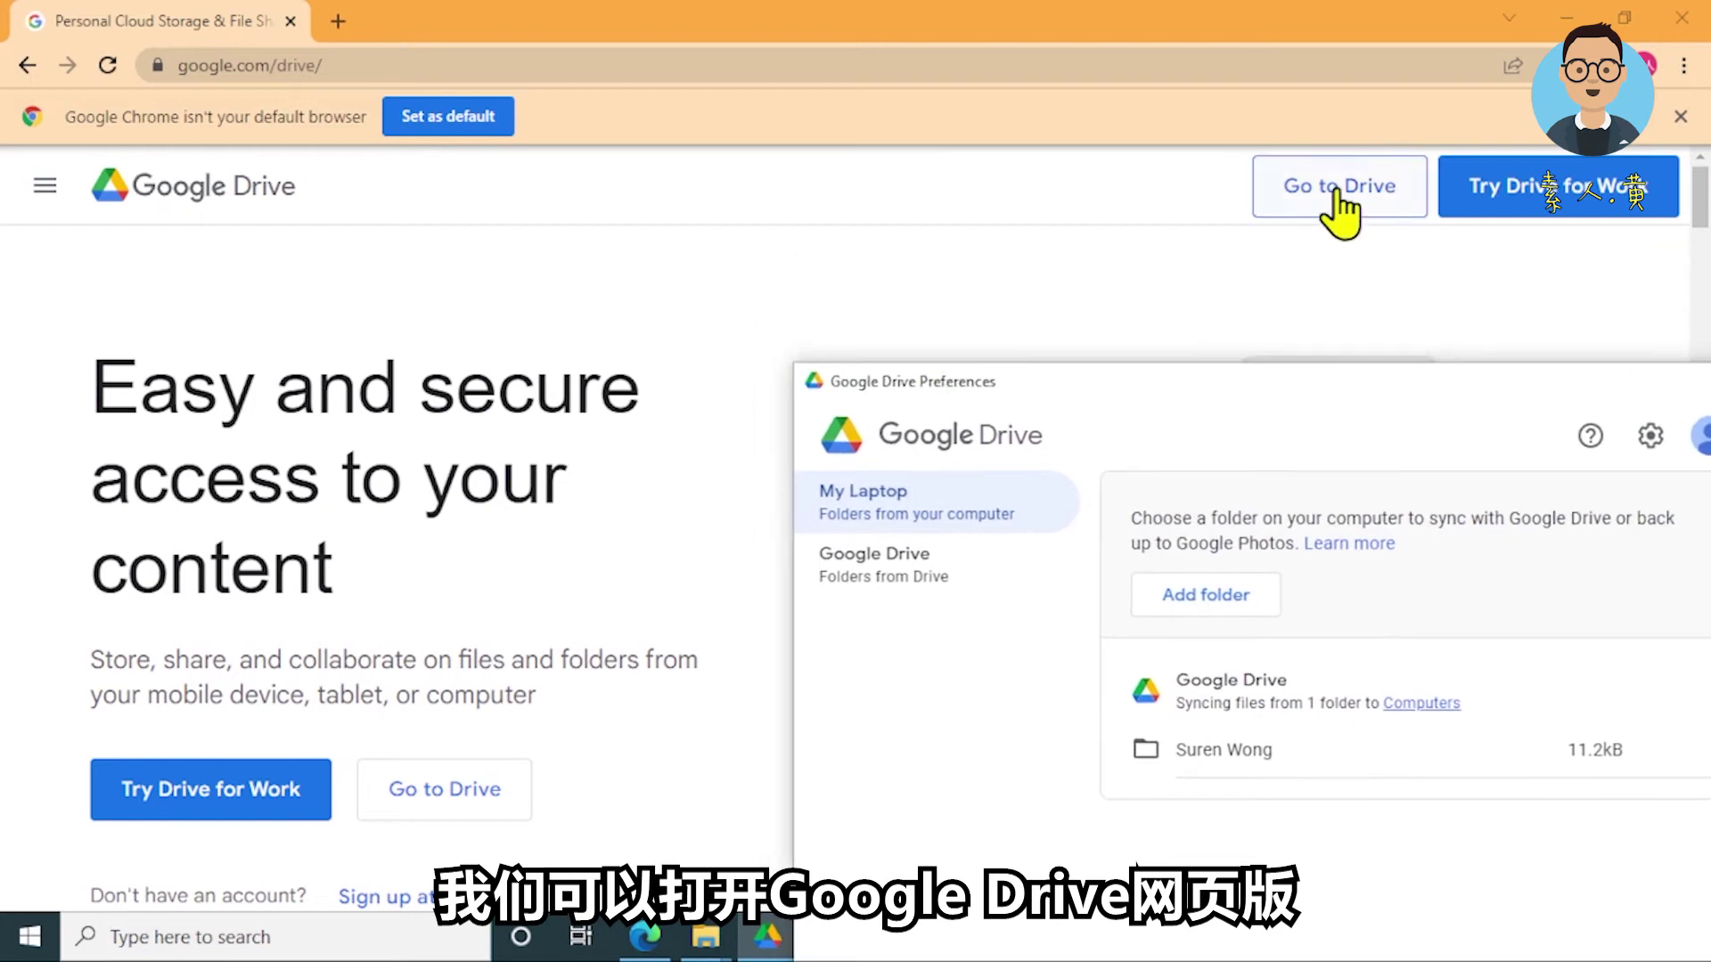
# Check the synced folder in web Google Drive under the computers section, inside My Laptop.
pyautogui.click(1341, 189)
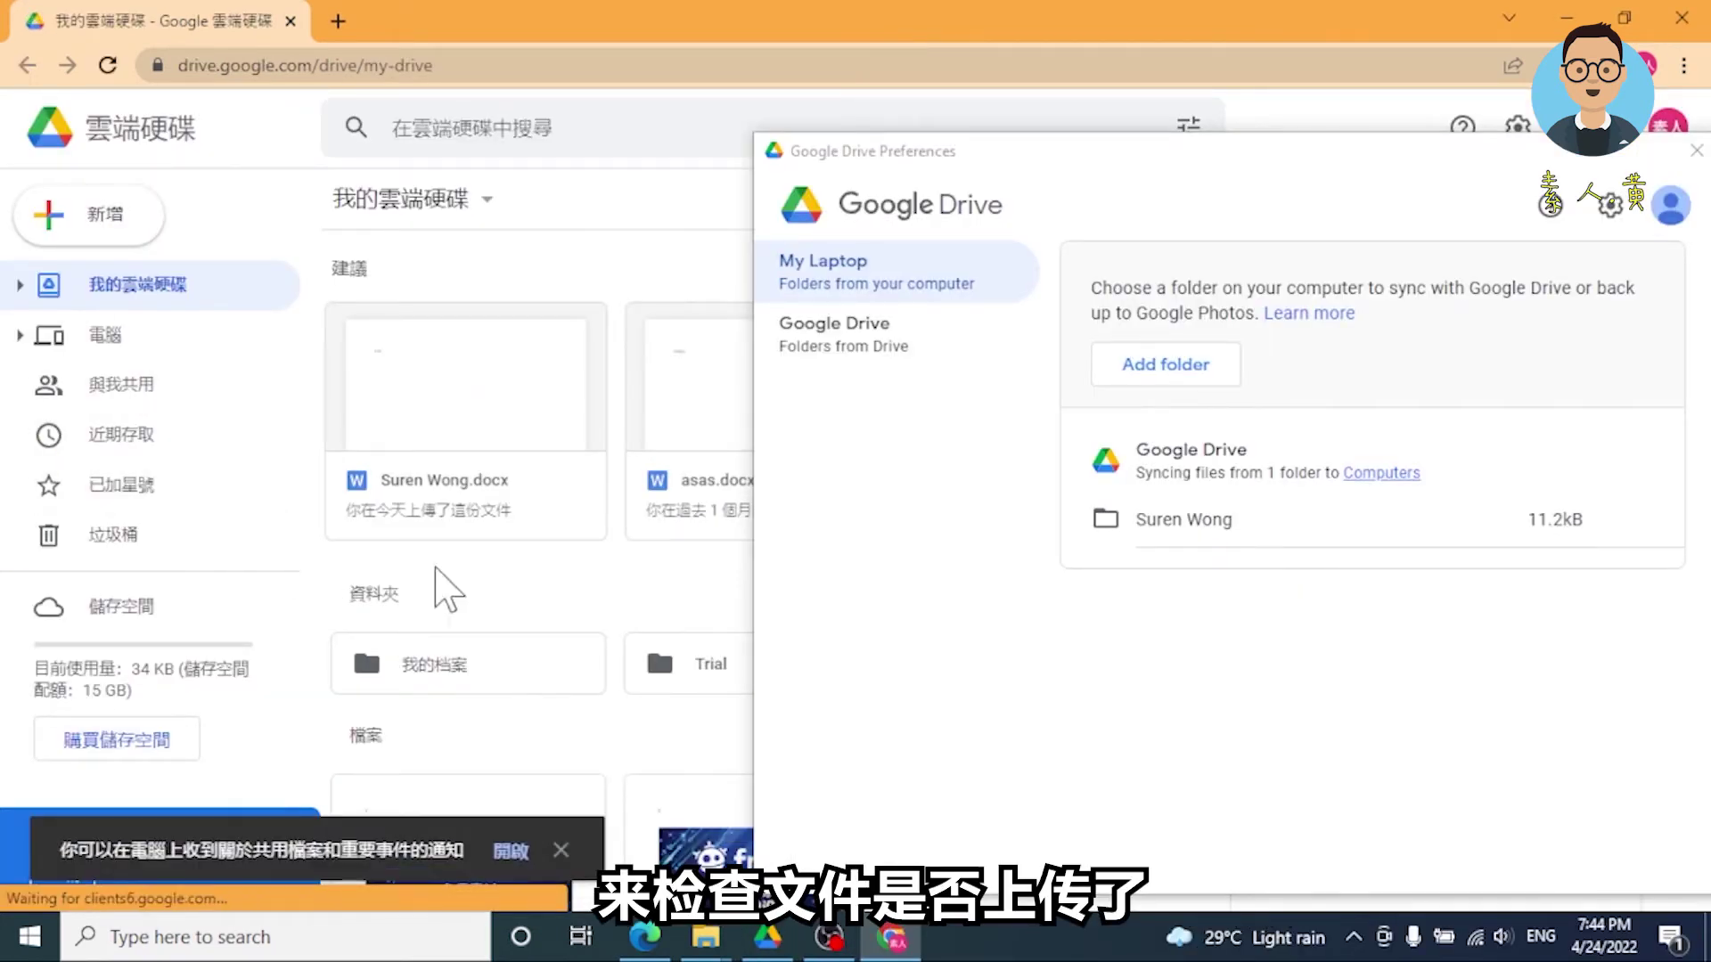
pyautogui.scroll(-2, 581, 612)
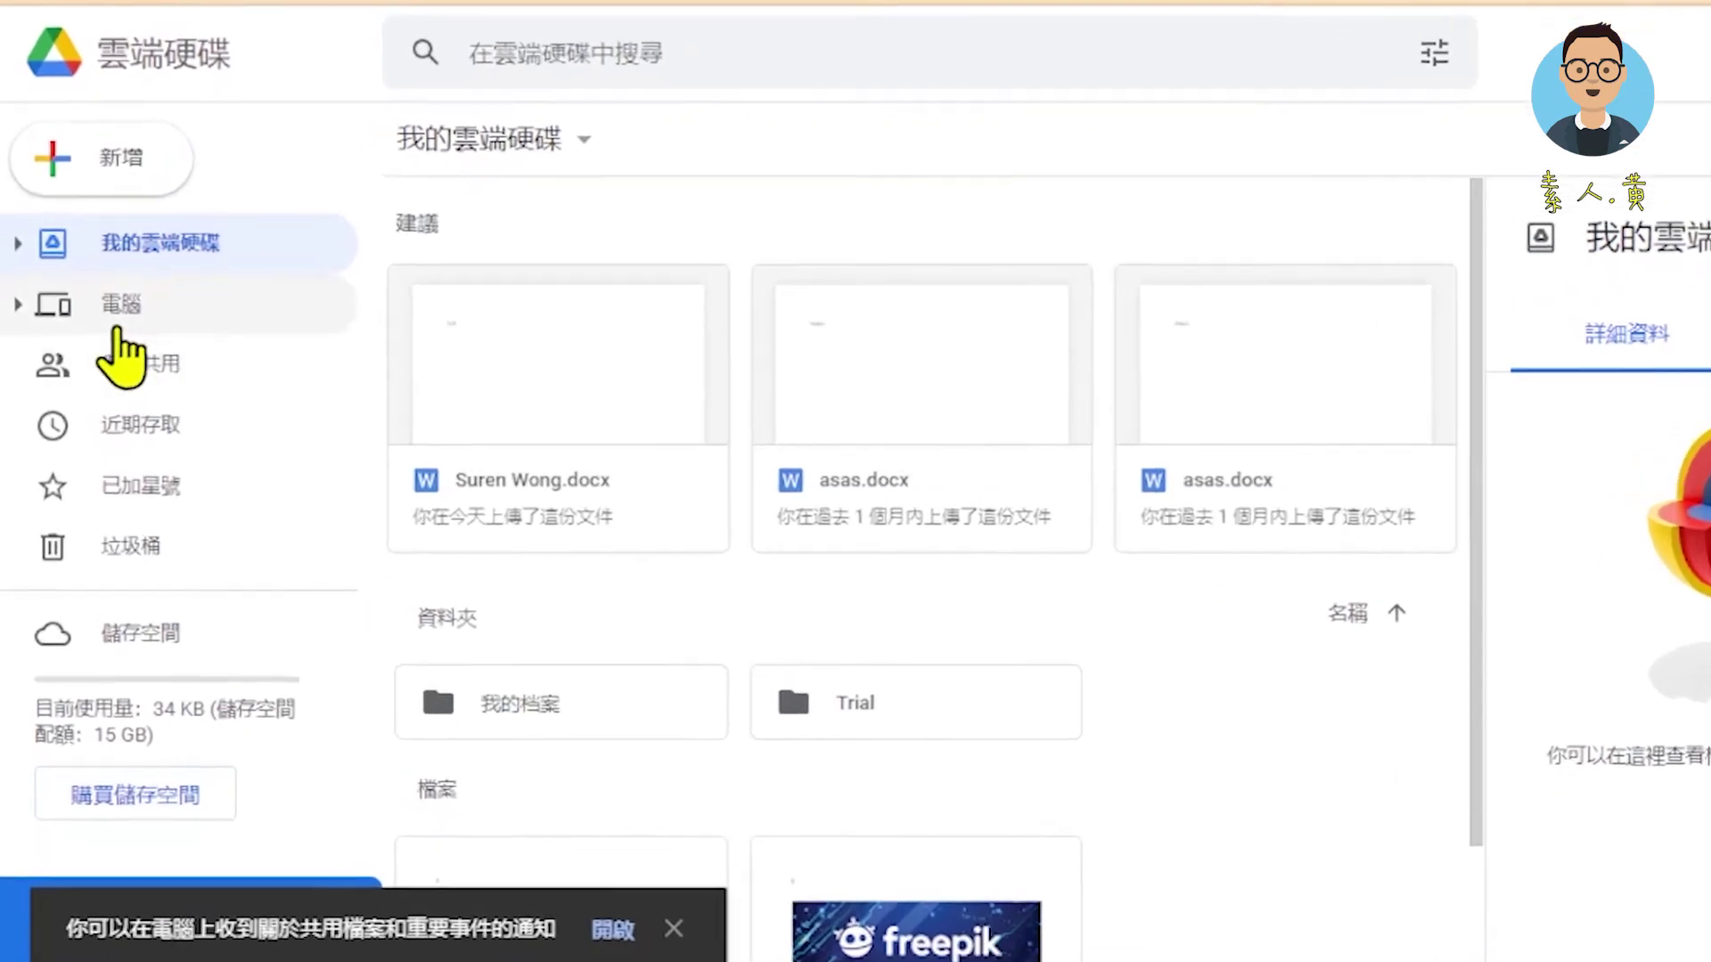
pyautogui.click(138, 270)
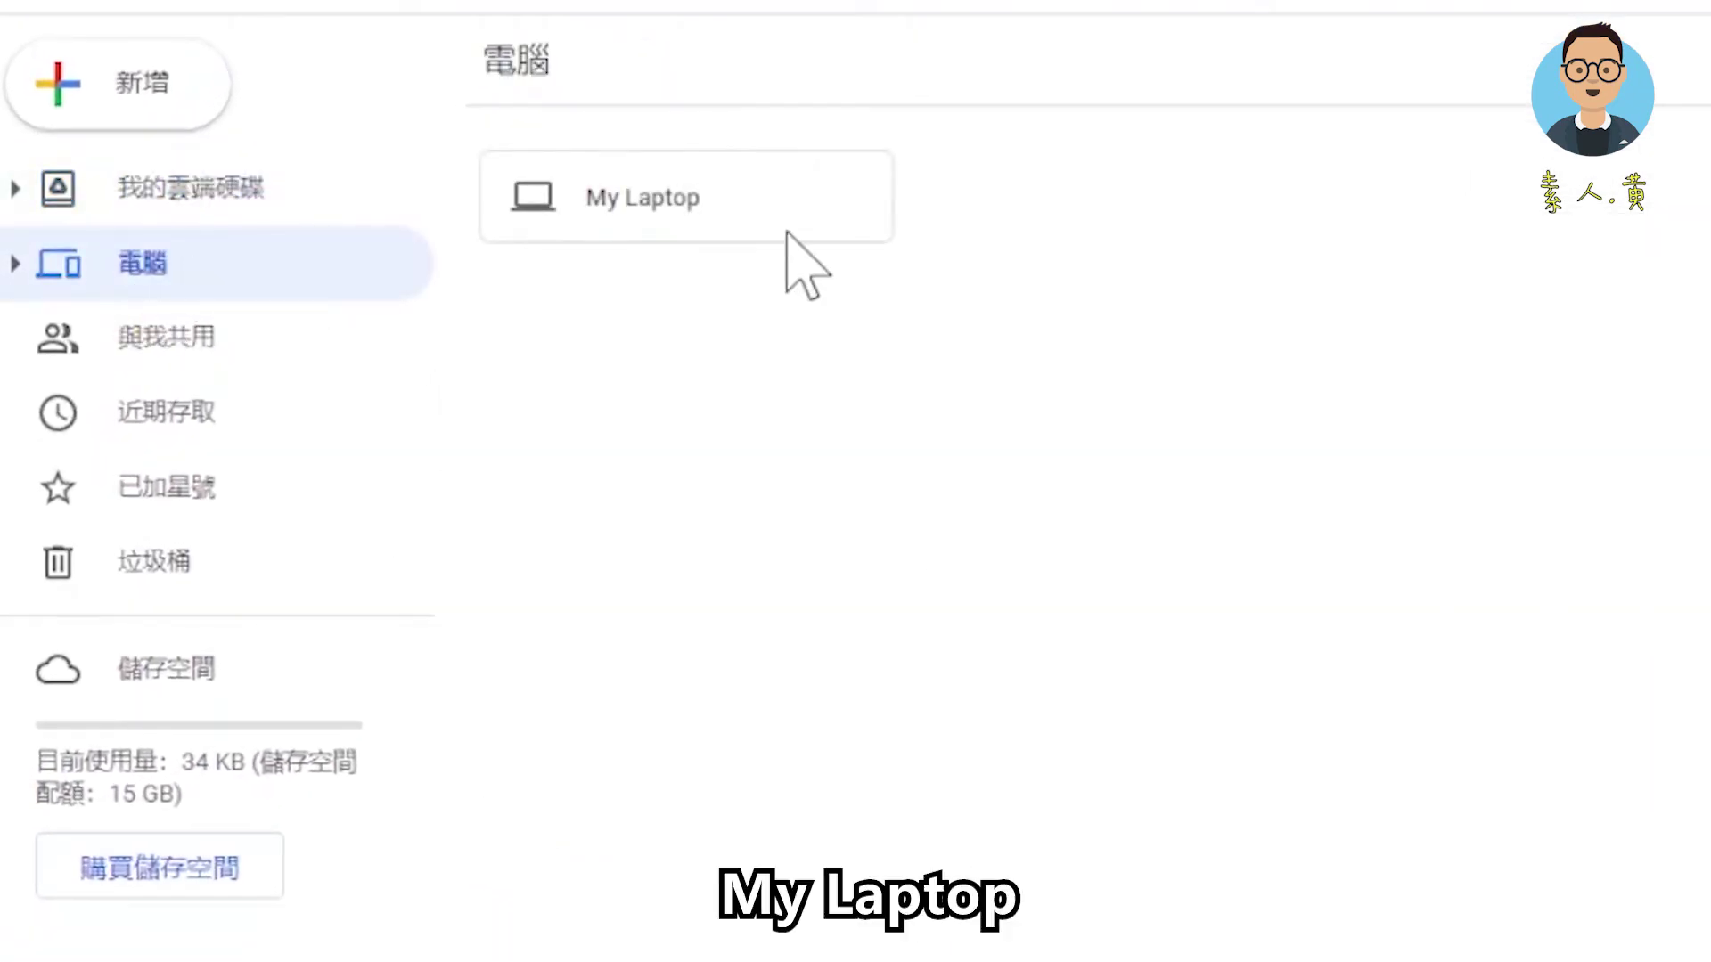
pyautogui.doubleClick(766, 205)
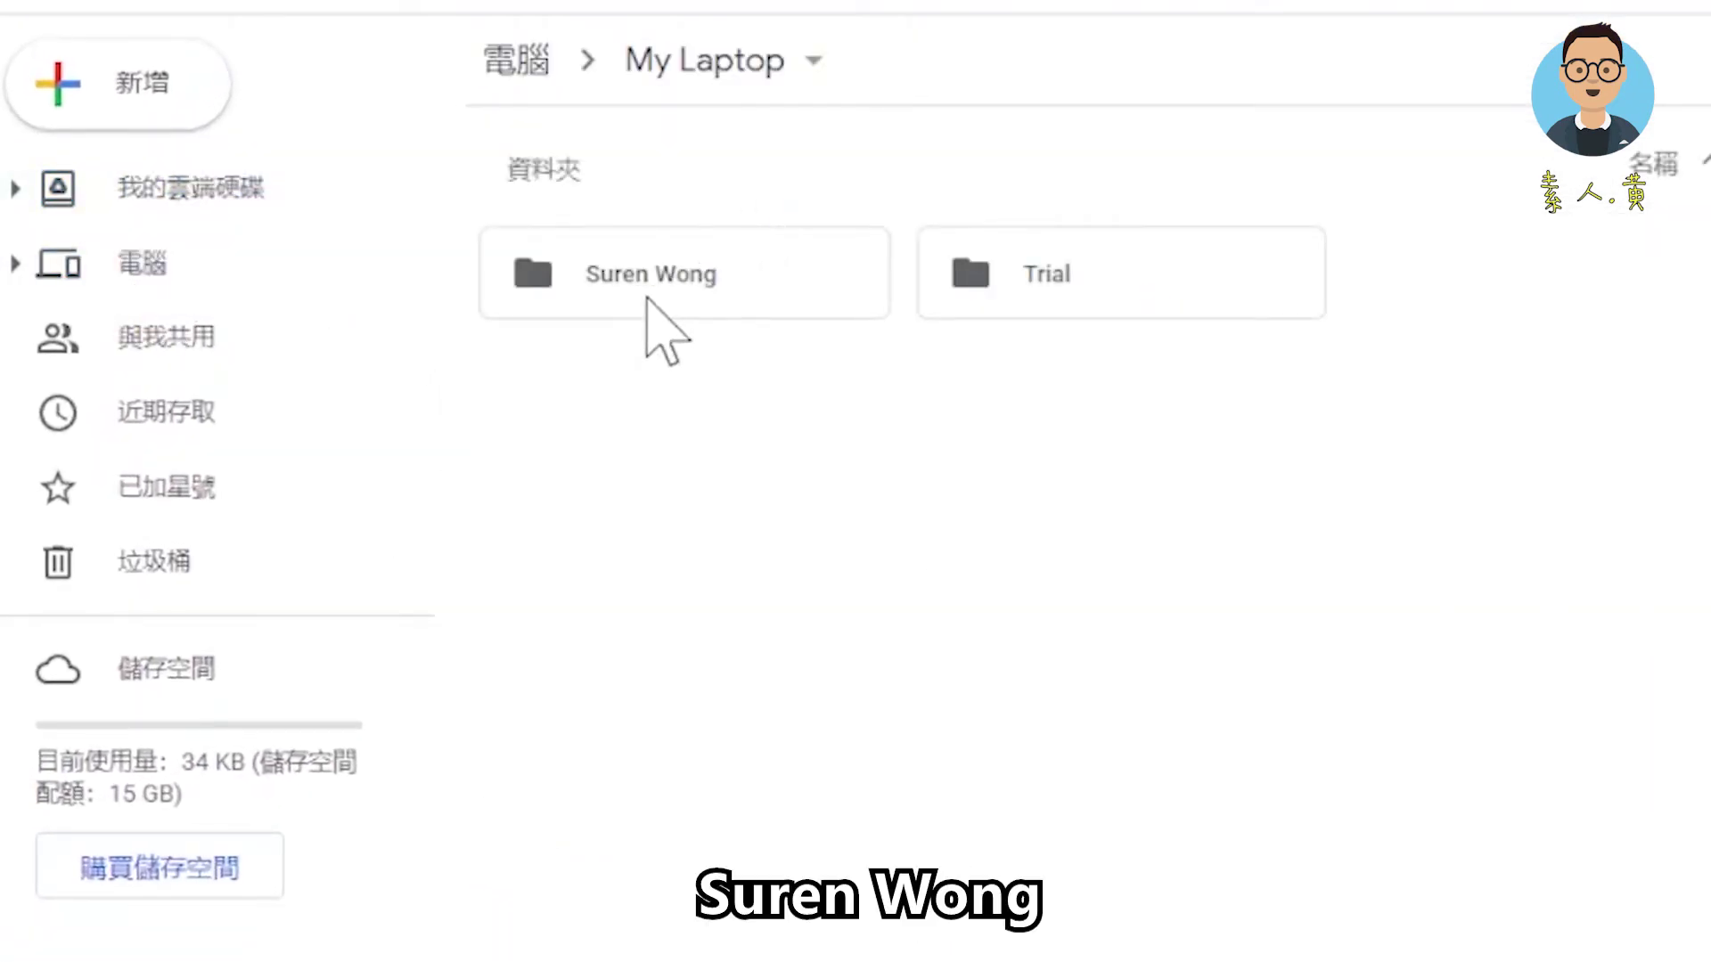
pyautogui.doubleClick(681, 328)
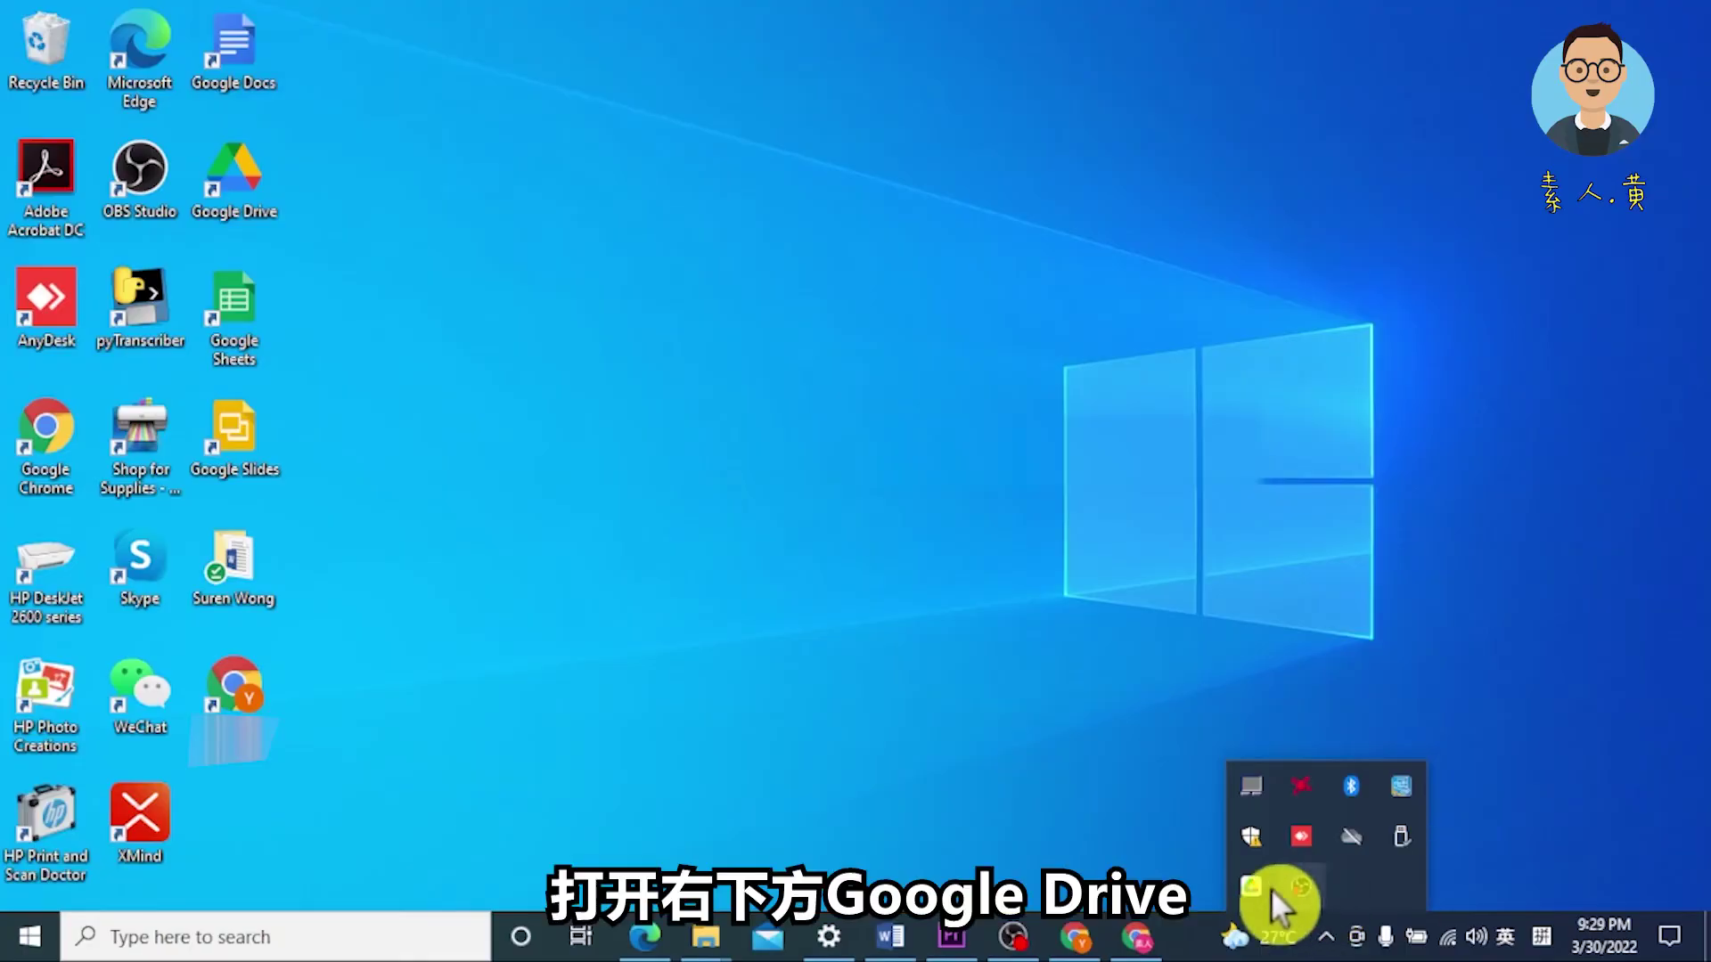
# Open the second Google account's drive in File Explorer from the Google Drive app and enter My Drive.
pyautogui.click(1255, 886)
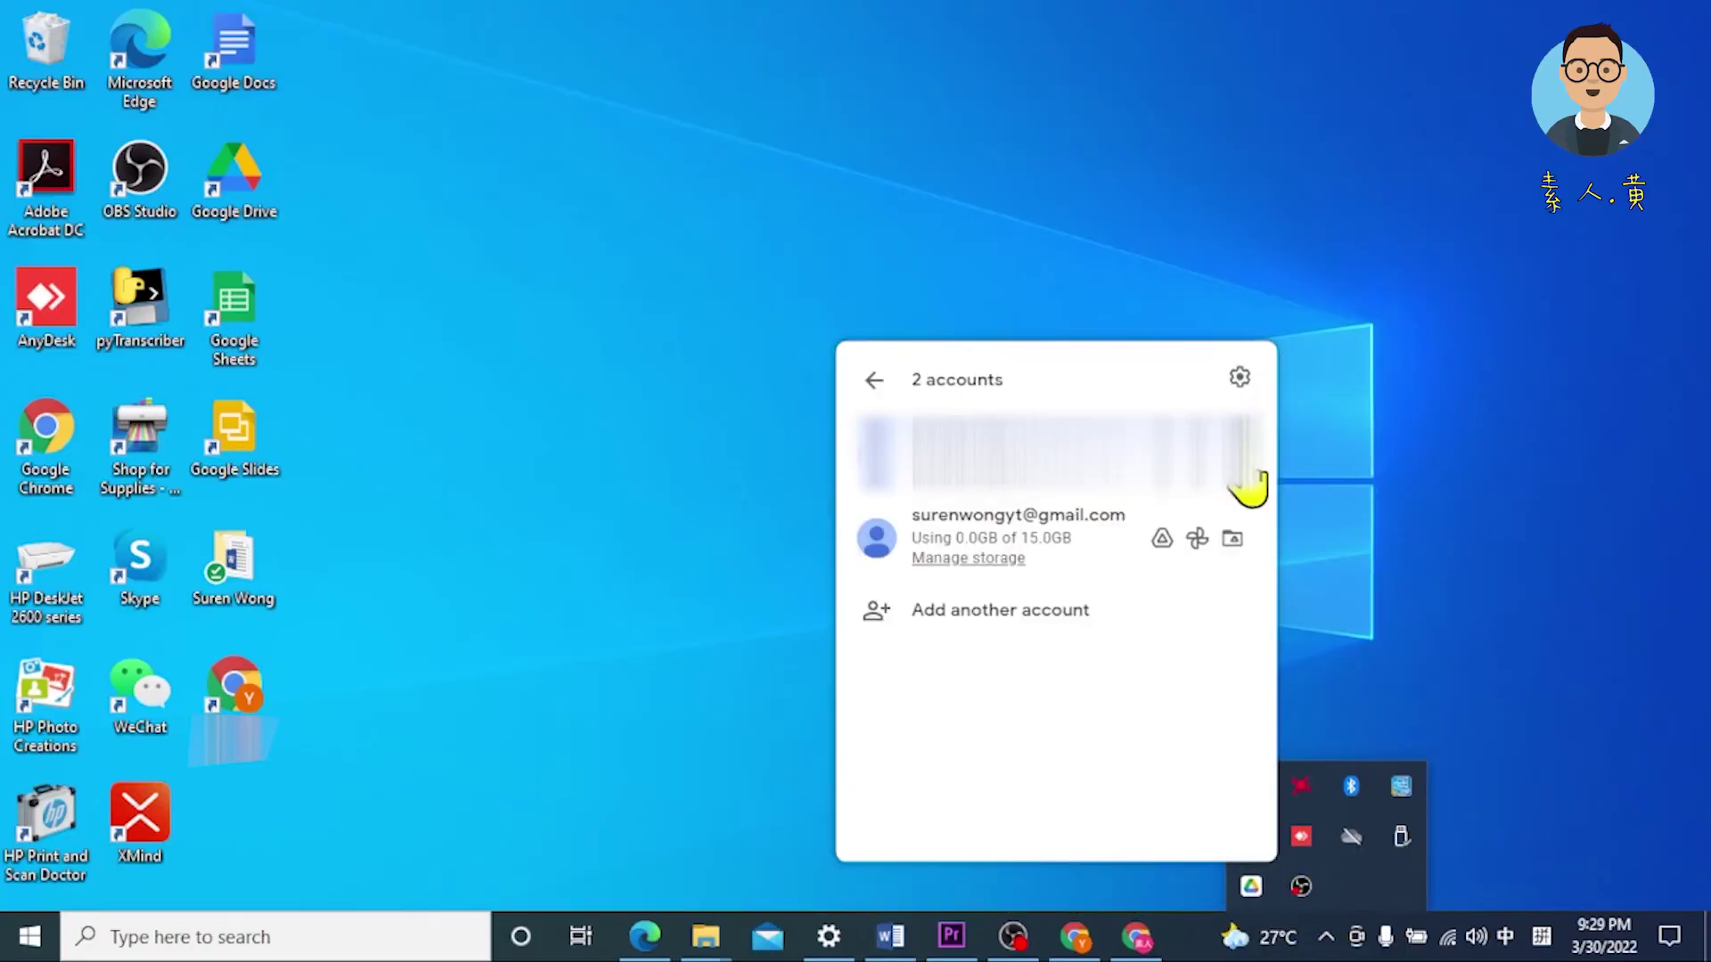
pyautogui.click(1228, 536)
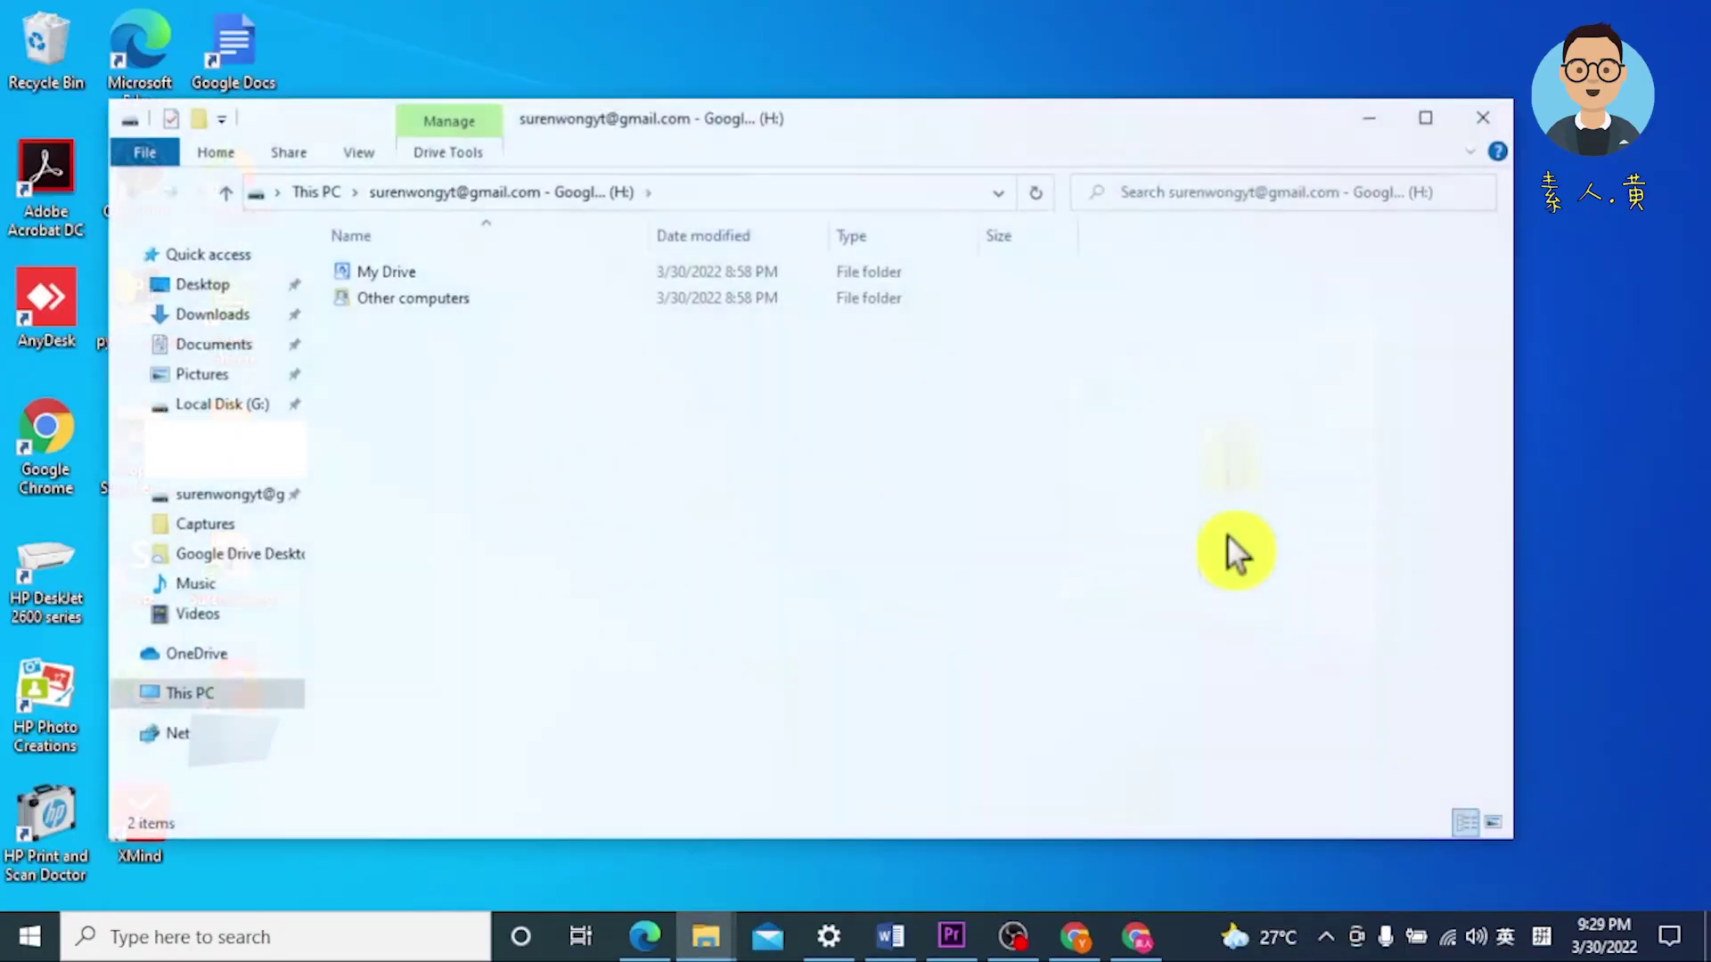
pyautogui.click(600, 194)
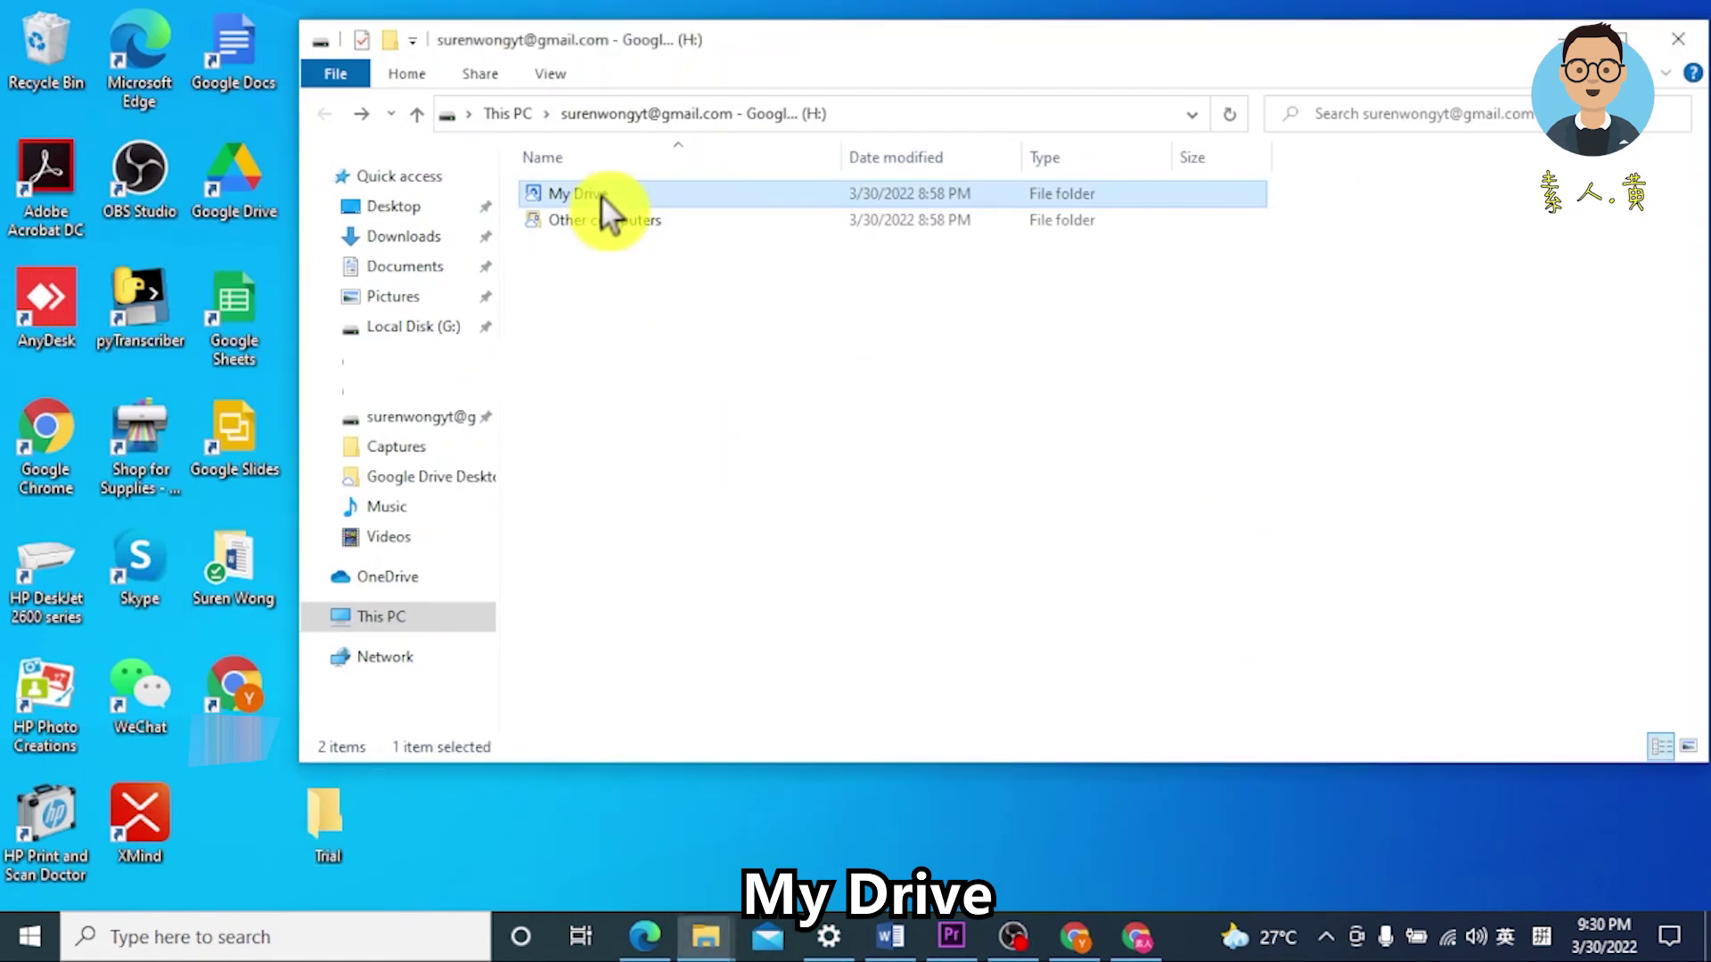
pyautogui.doubleClick(601, 194)
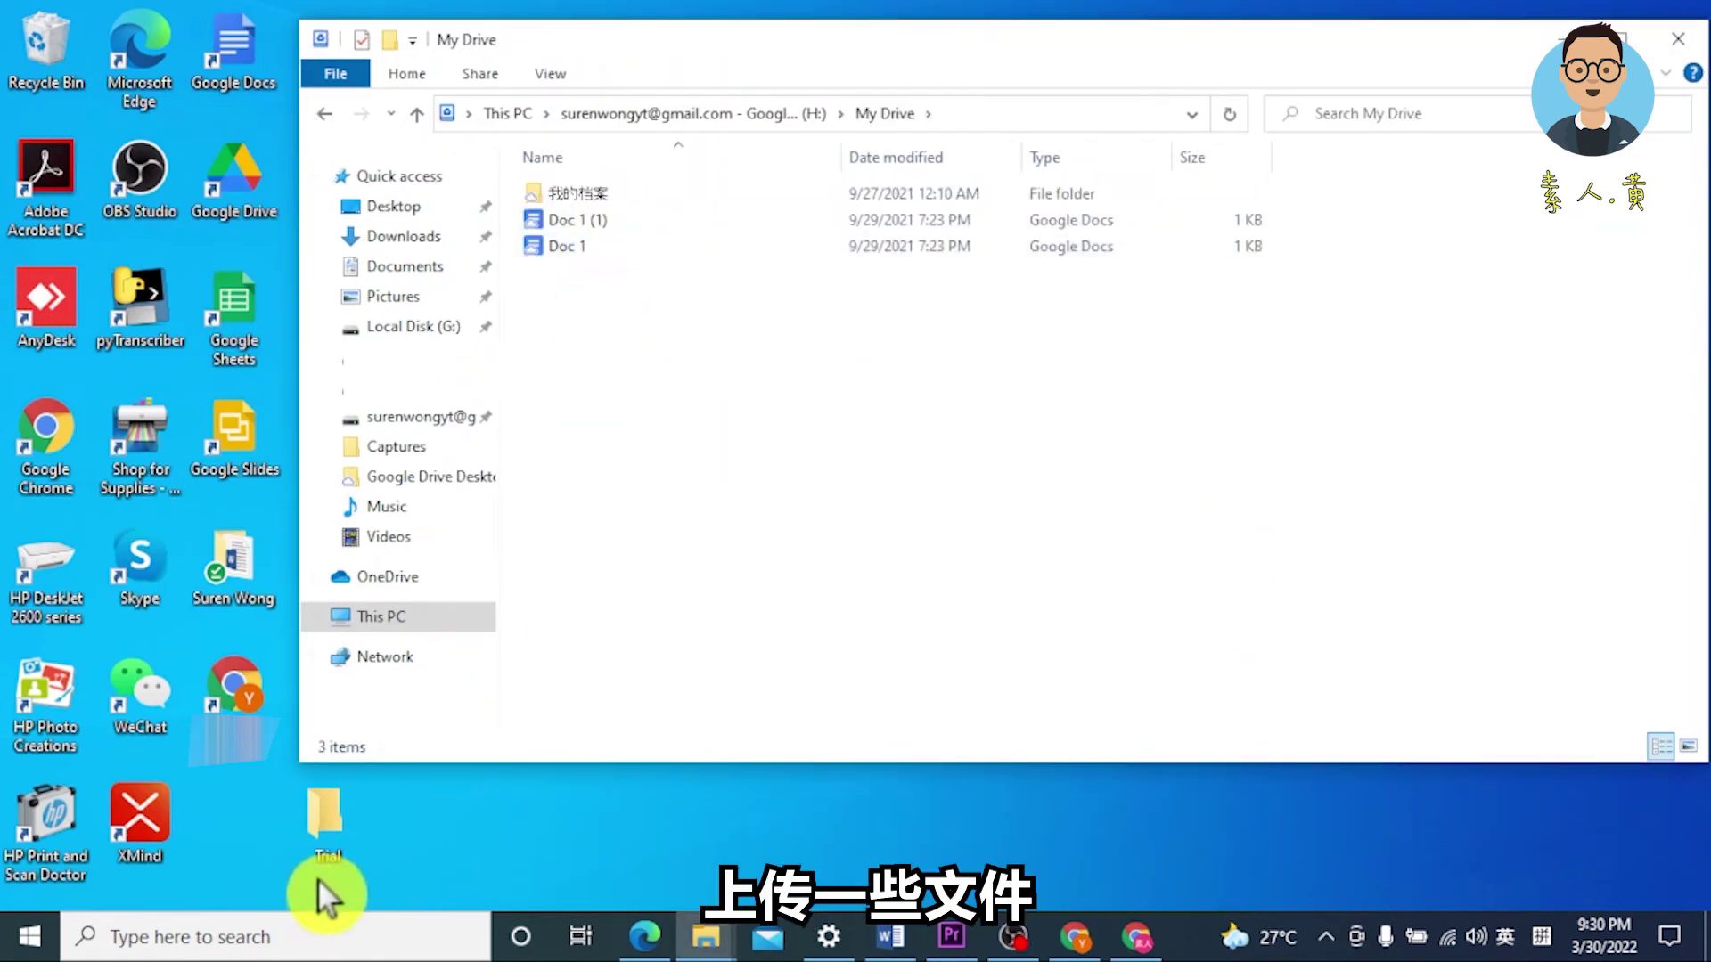
# Copy the Trial folder from the desktop into My Drive, enlarge the file icons and refresh the folder view.
pyautogui.moveTo(631, 626); pyautogui.dragTo(714, 384)
pyautogui.moveTo(714, 383); pyautogui.dragTo(714, 383)
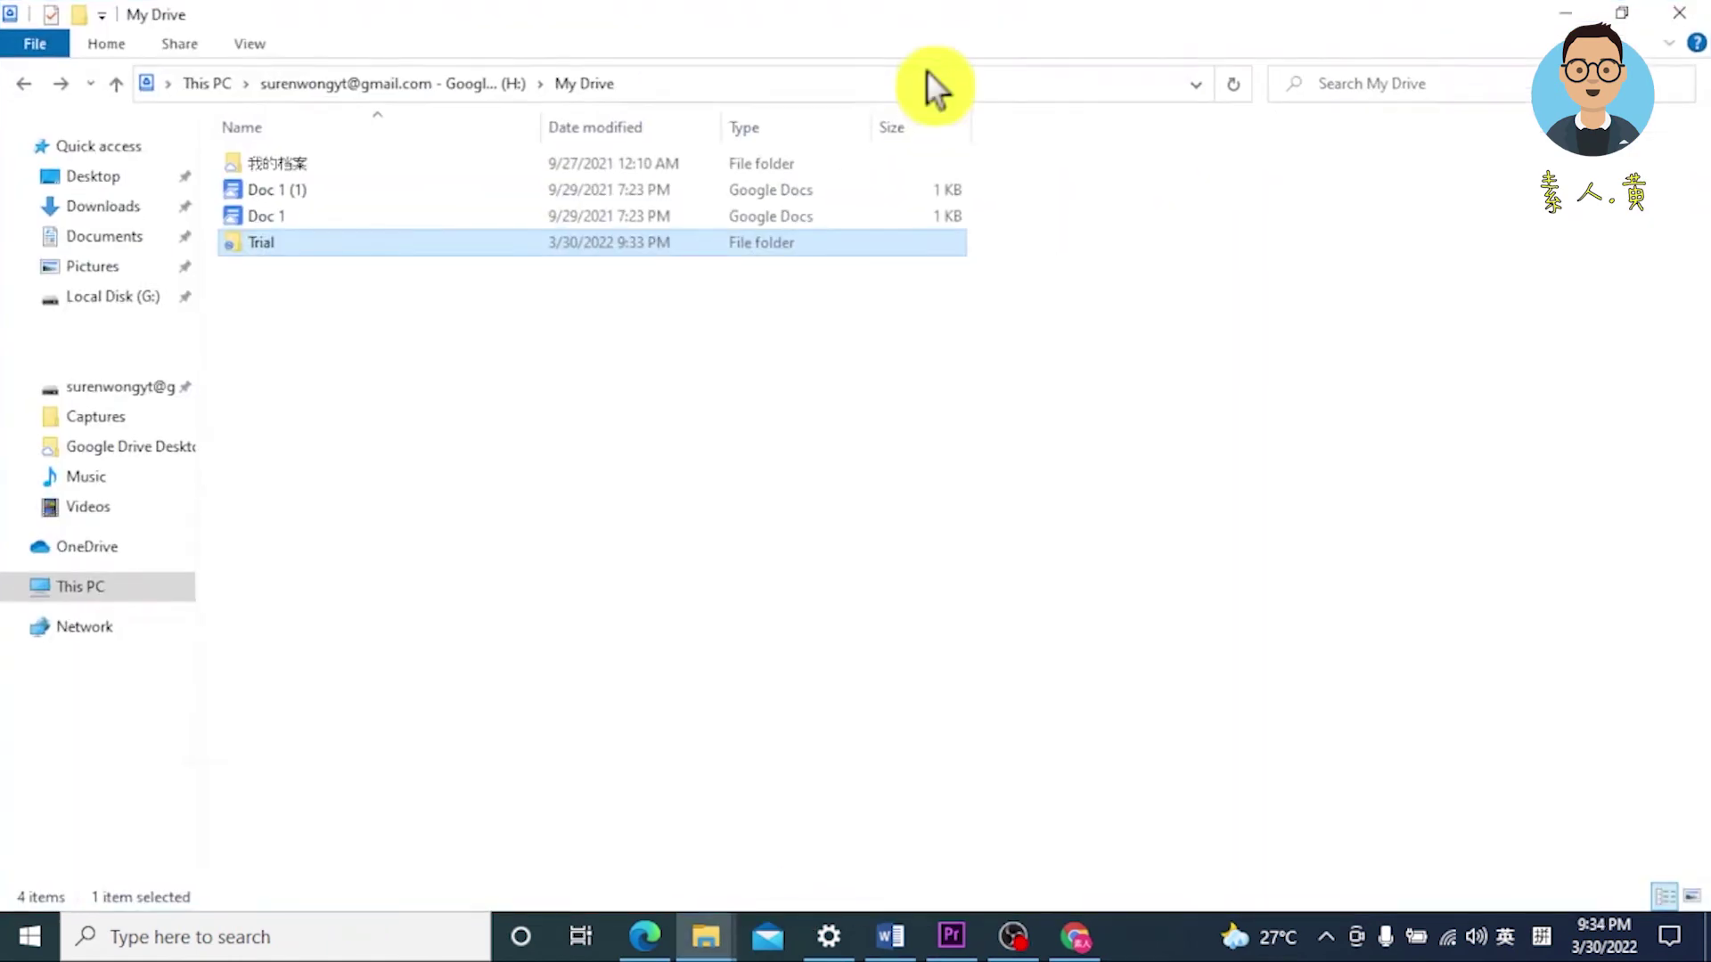
pyautogui.keyDown('ctrl'); pyautogui.scroll(3, 441, 392); pyautogui.keyUp('ctrl')
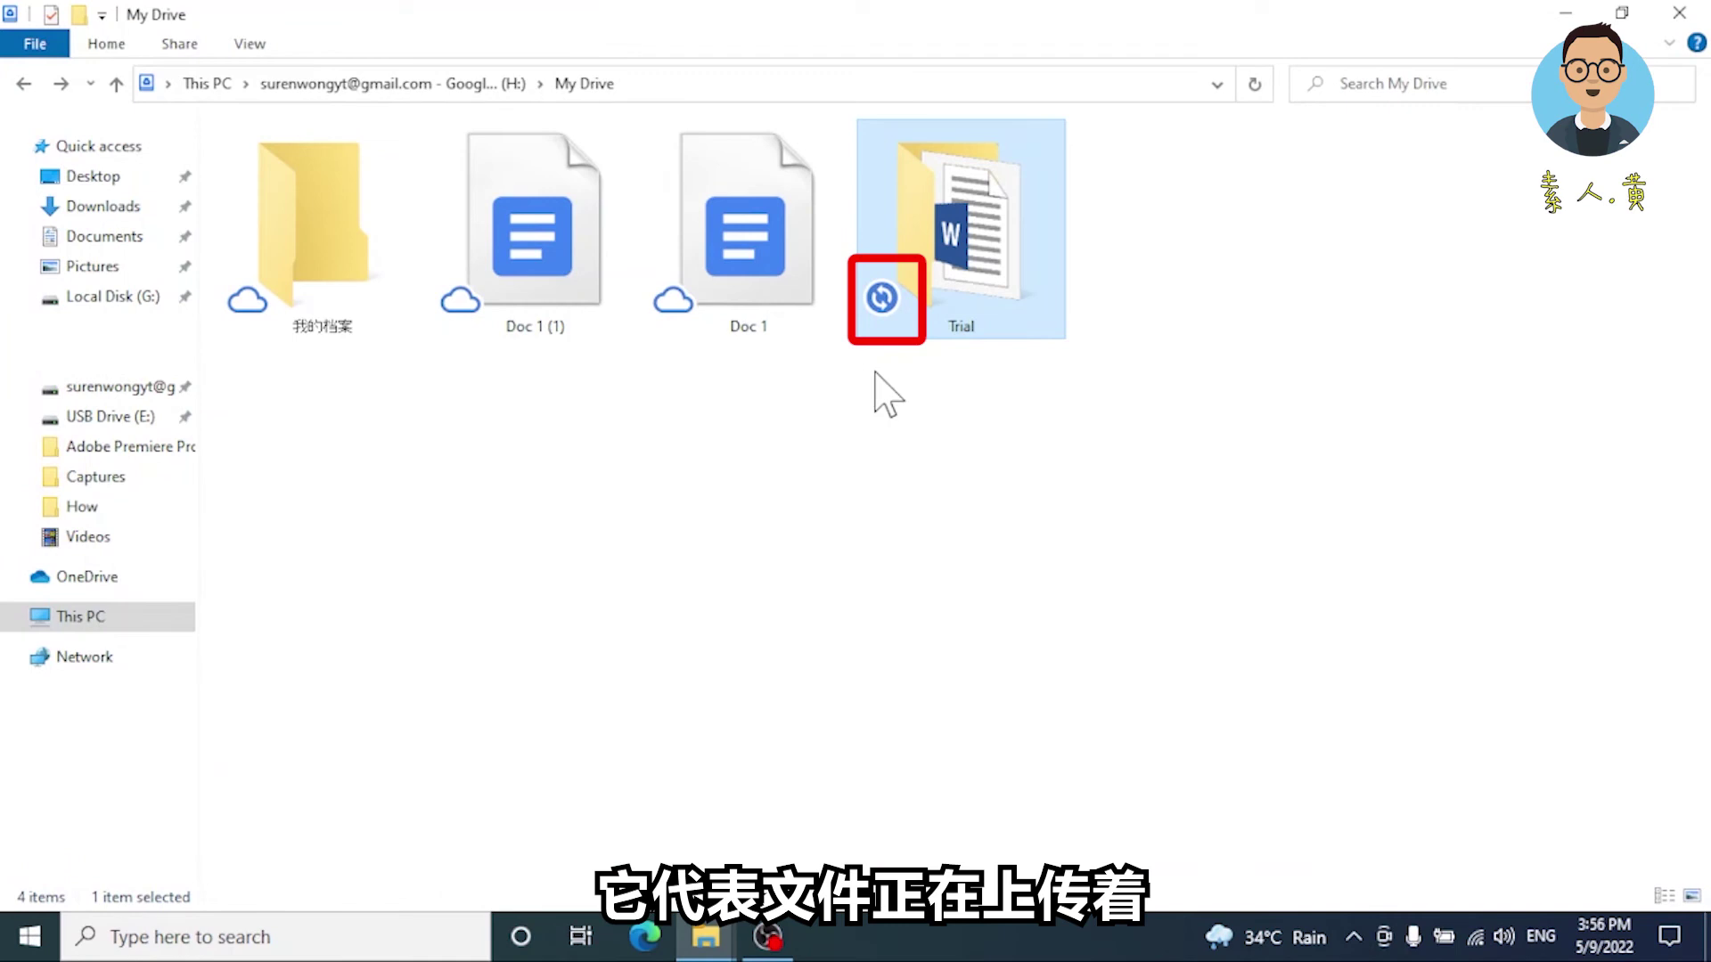
pyautogui.rightClick(907, 392)
pyautogui.click(971, 493)
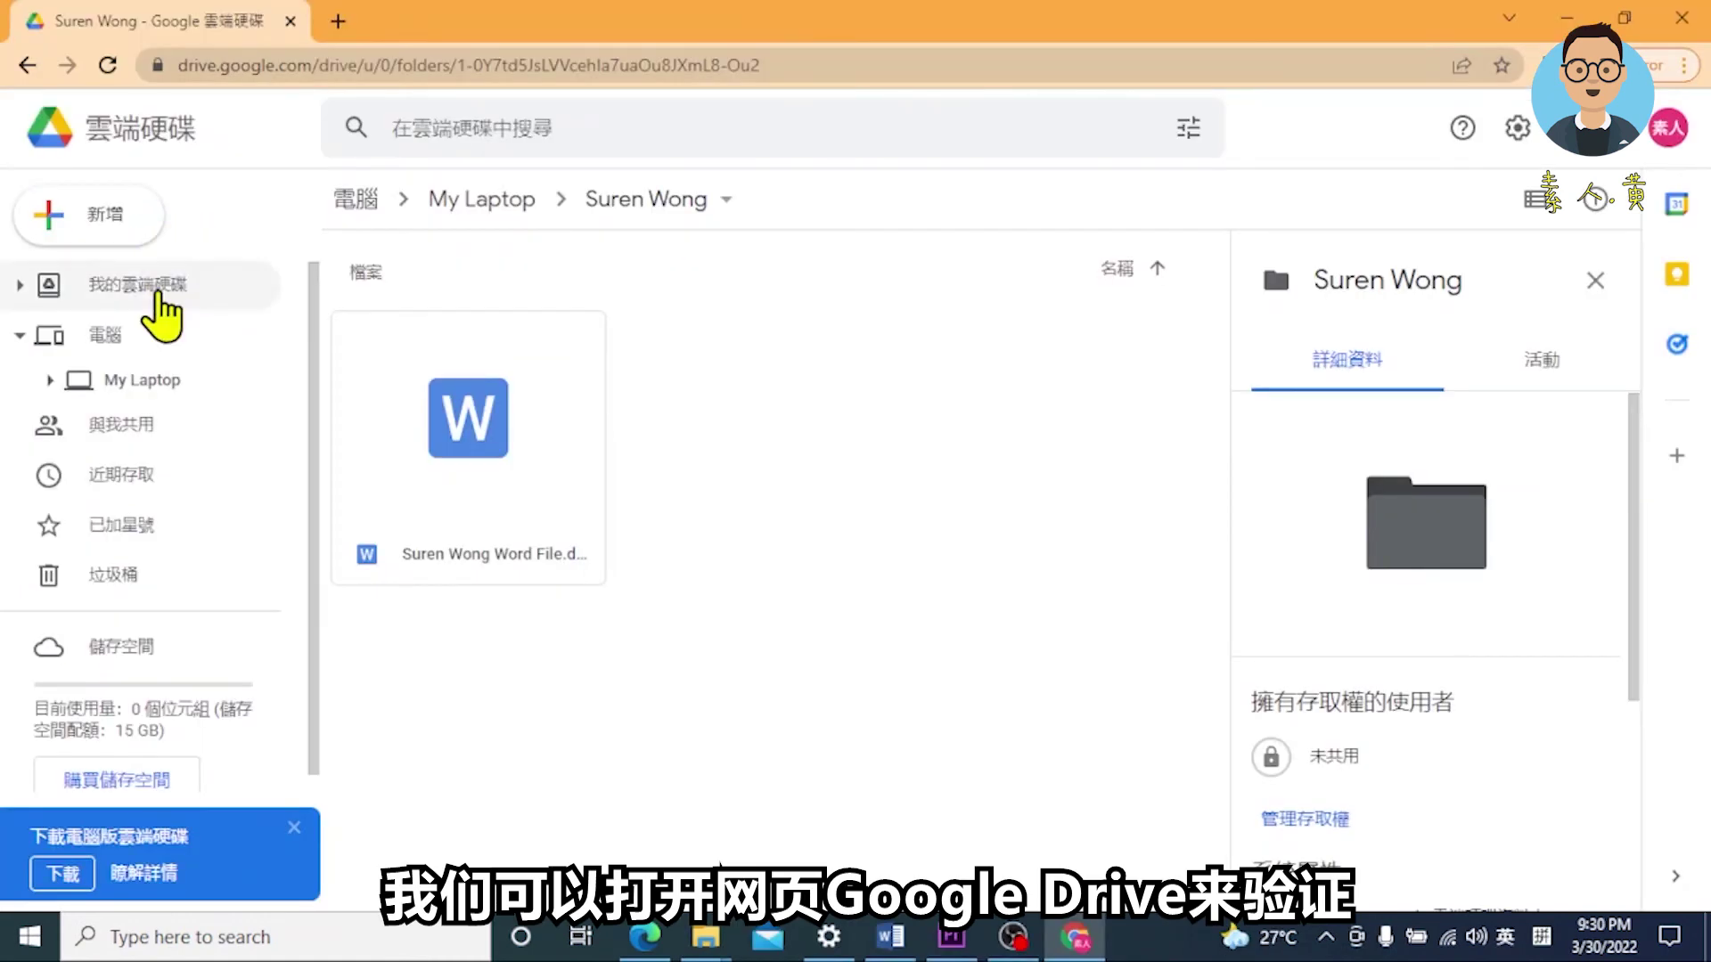
# Switch to web Google Drive and check My Drive for the uploaded Trial folder.
pyautogui.click(158, 287)
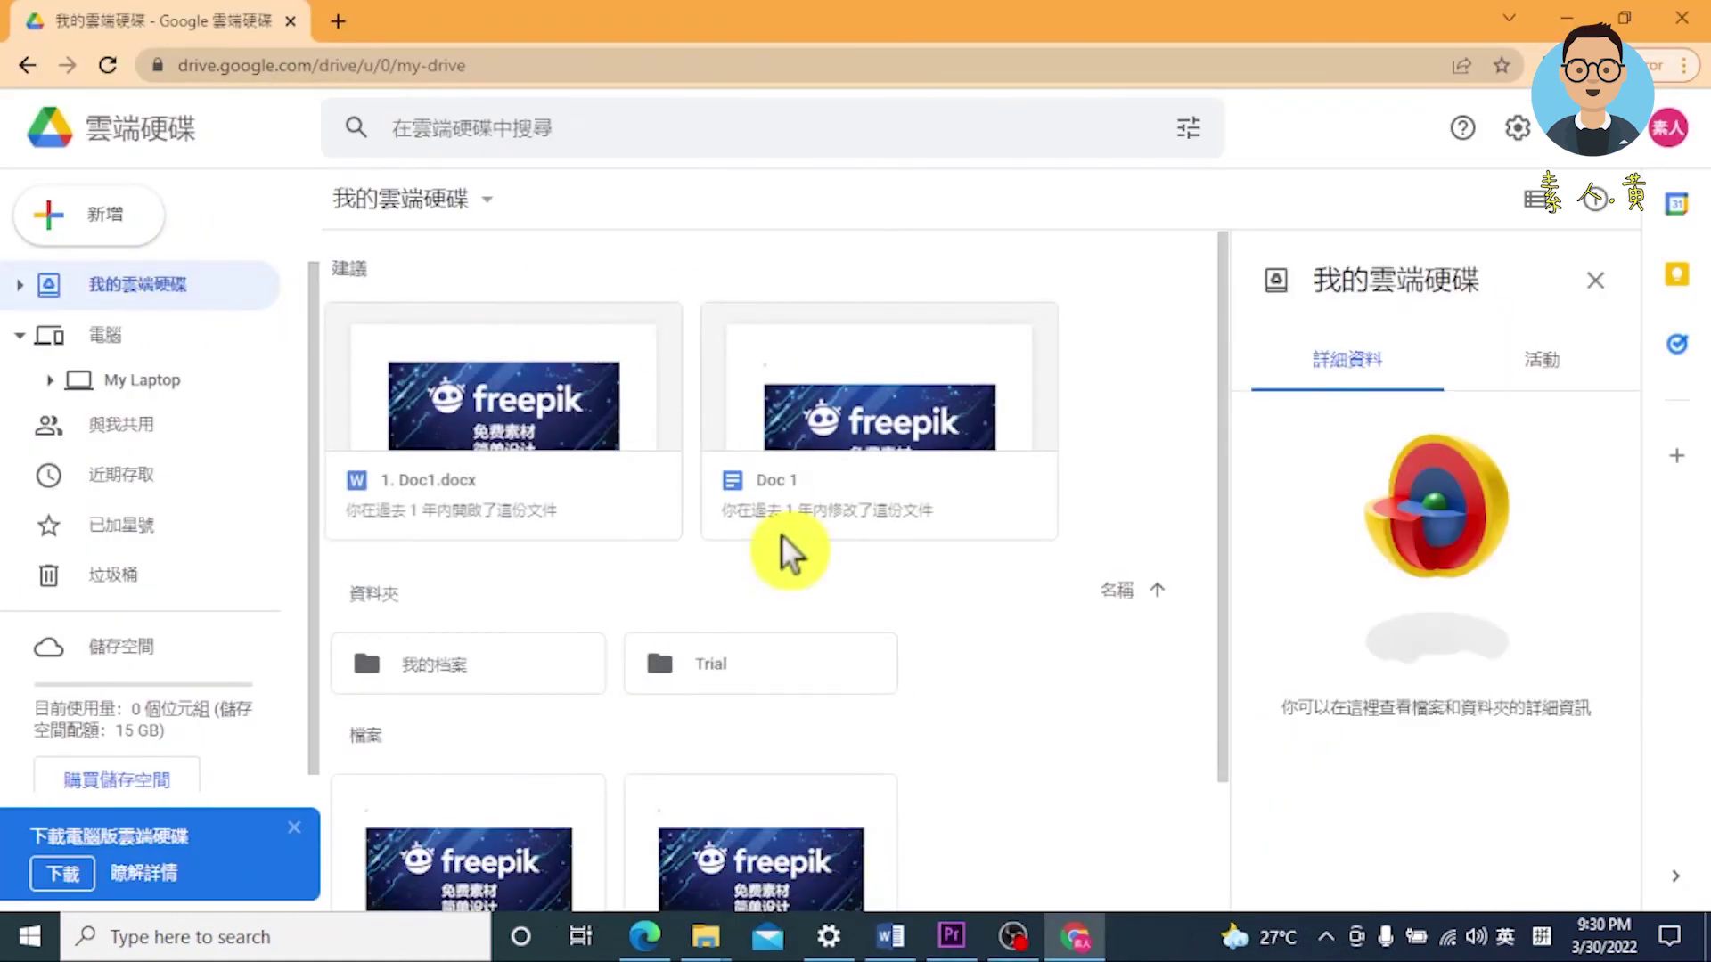
pyautogui.scroll(-2, 781, 533)
pyautogui.click(777, 501)
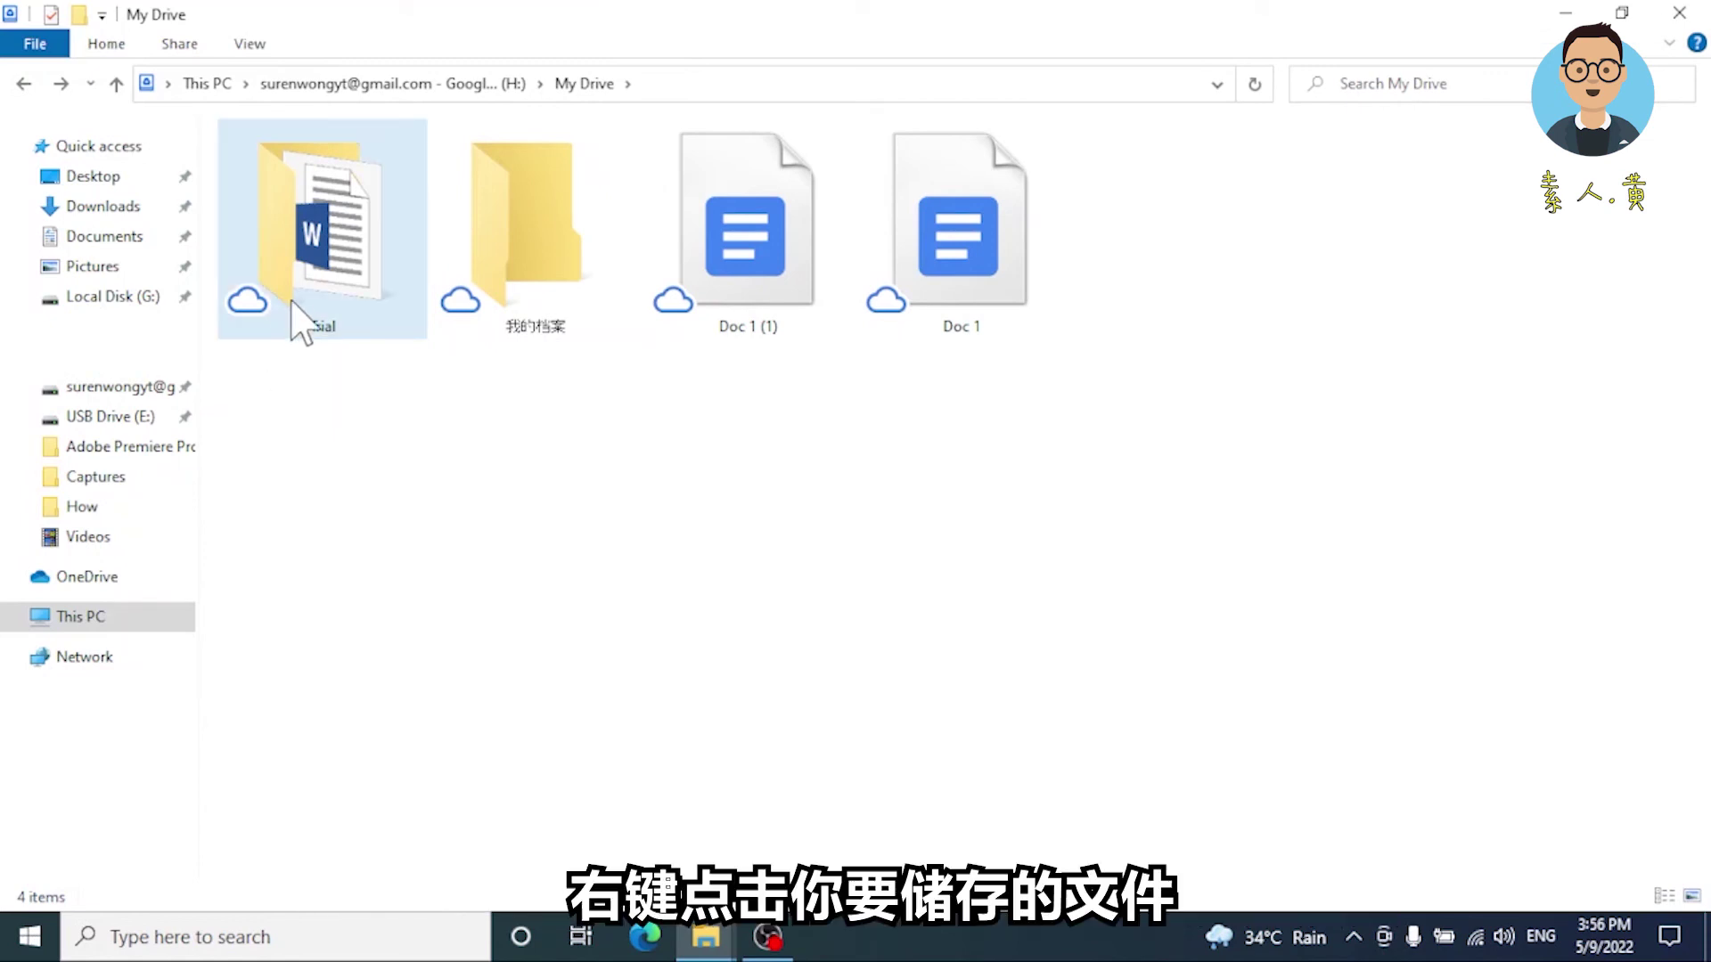
# Make the Trial folder in My Drive available offline and refresh the folder view.
pyautogui.rightClick(323, 301)
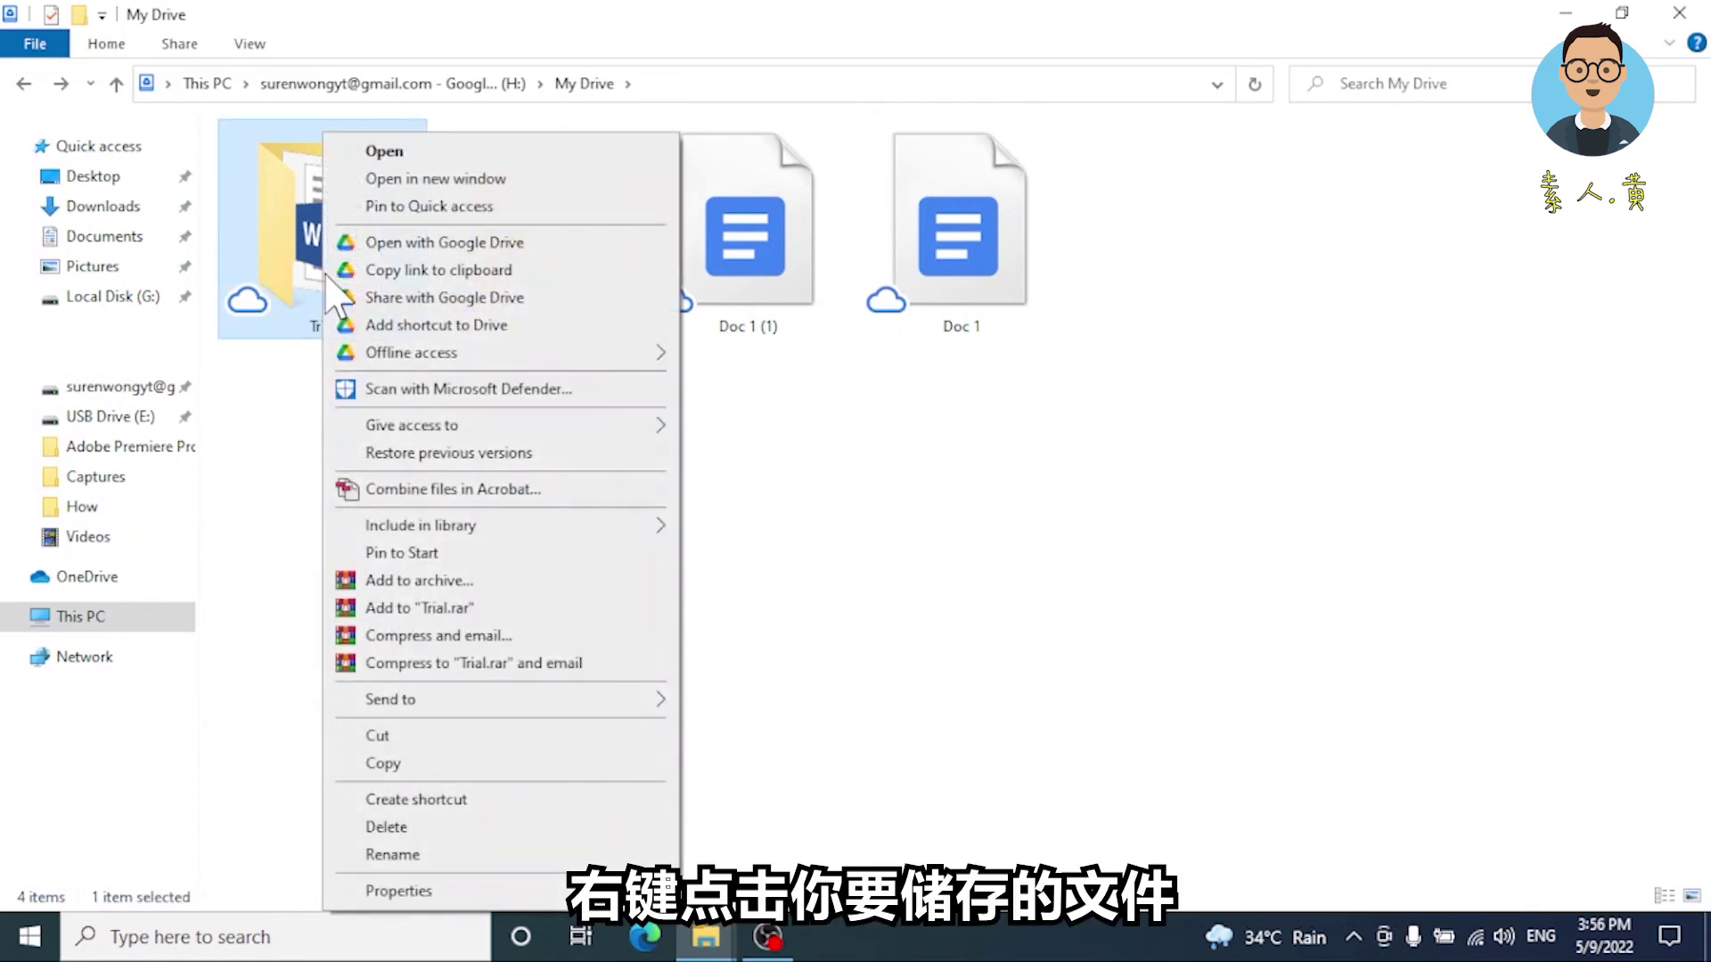
pyautogui.moveTo(450, 354)
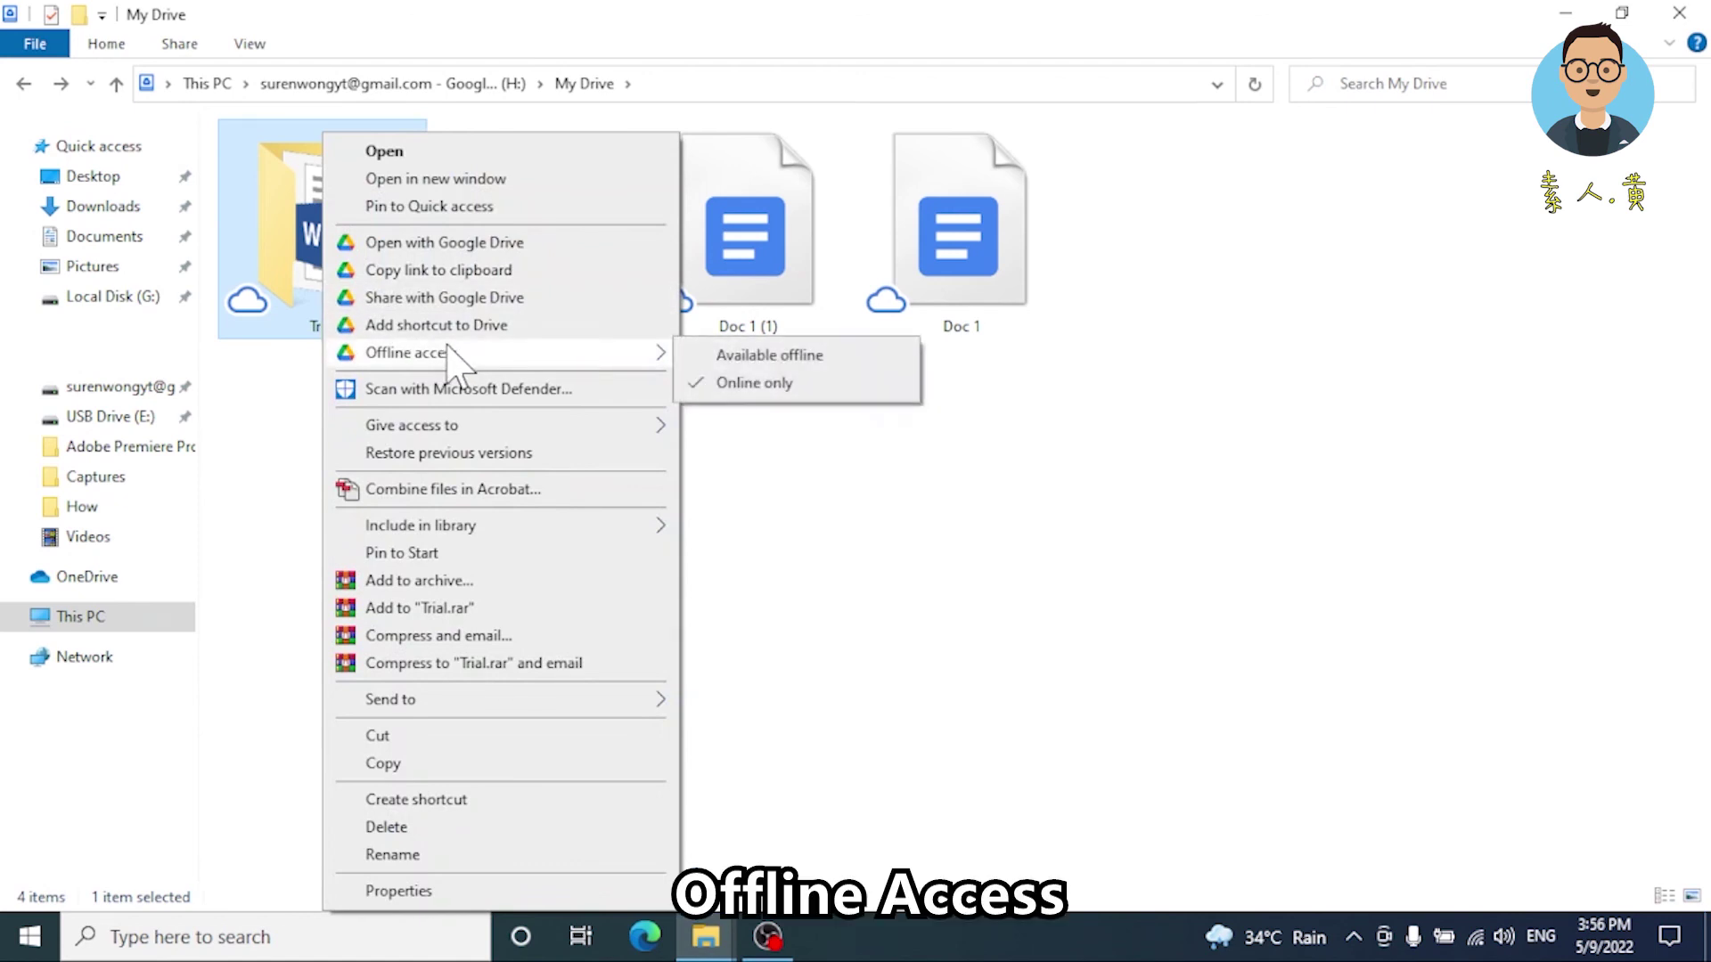
pyautogui.click(727, 354)
pyautogui.rightClick(440, 425)
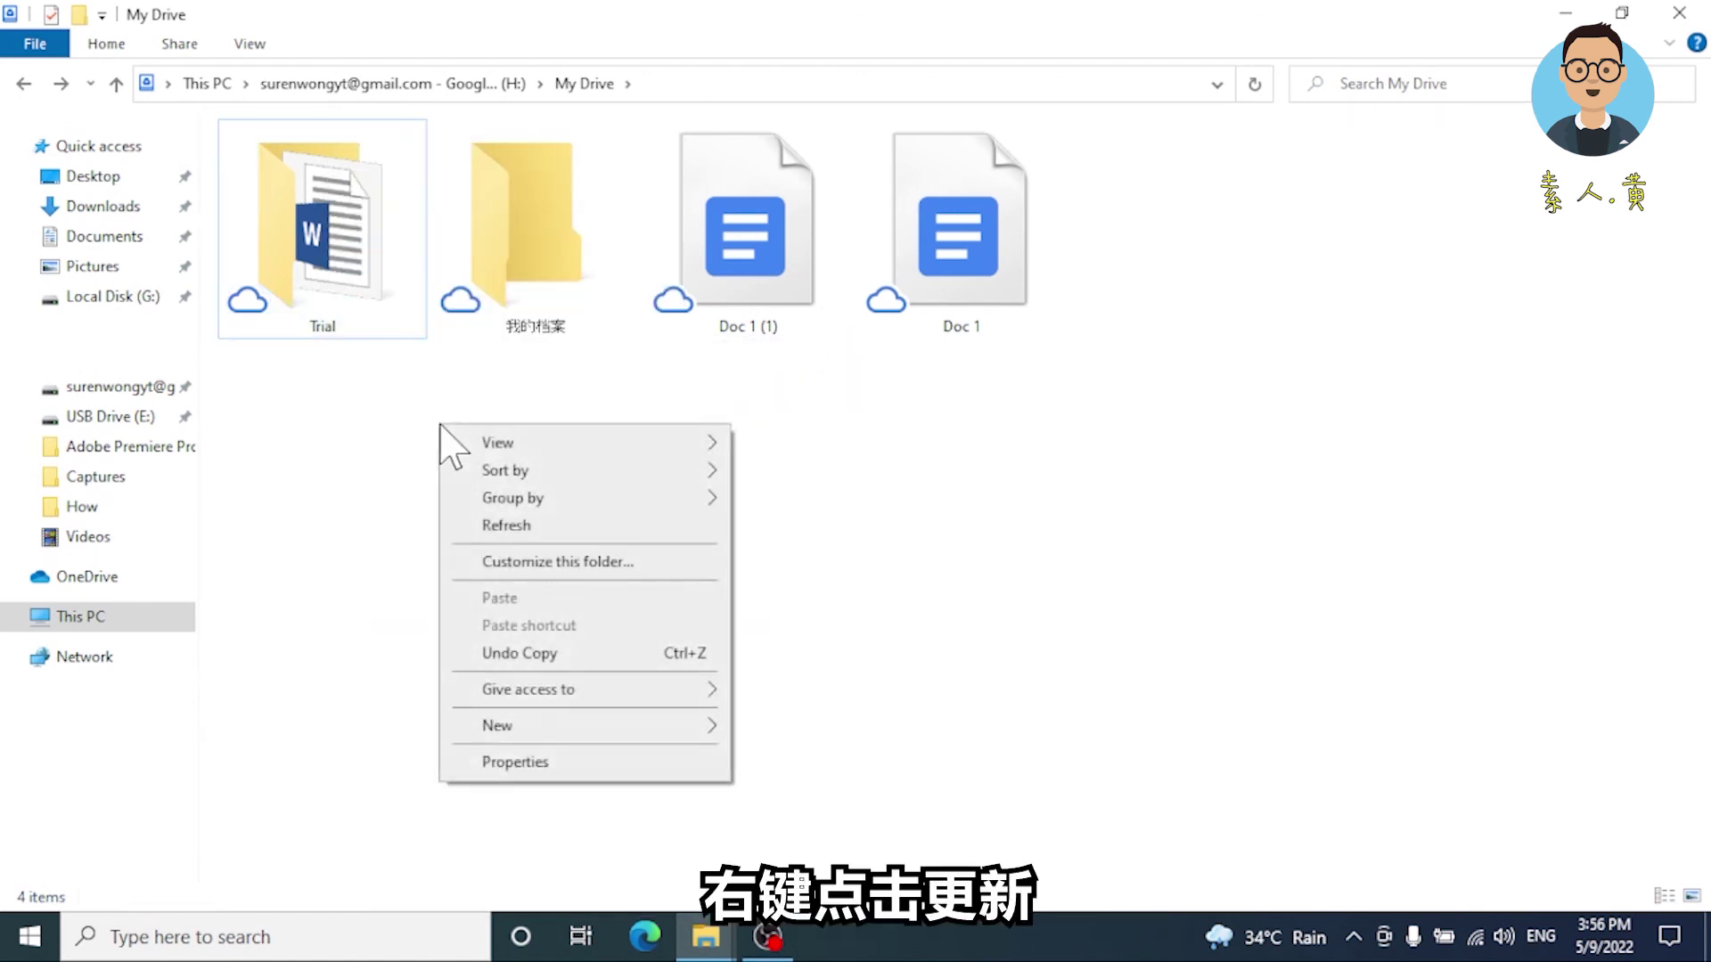
pyautogui.click(508, 527)
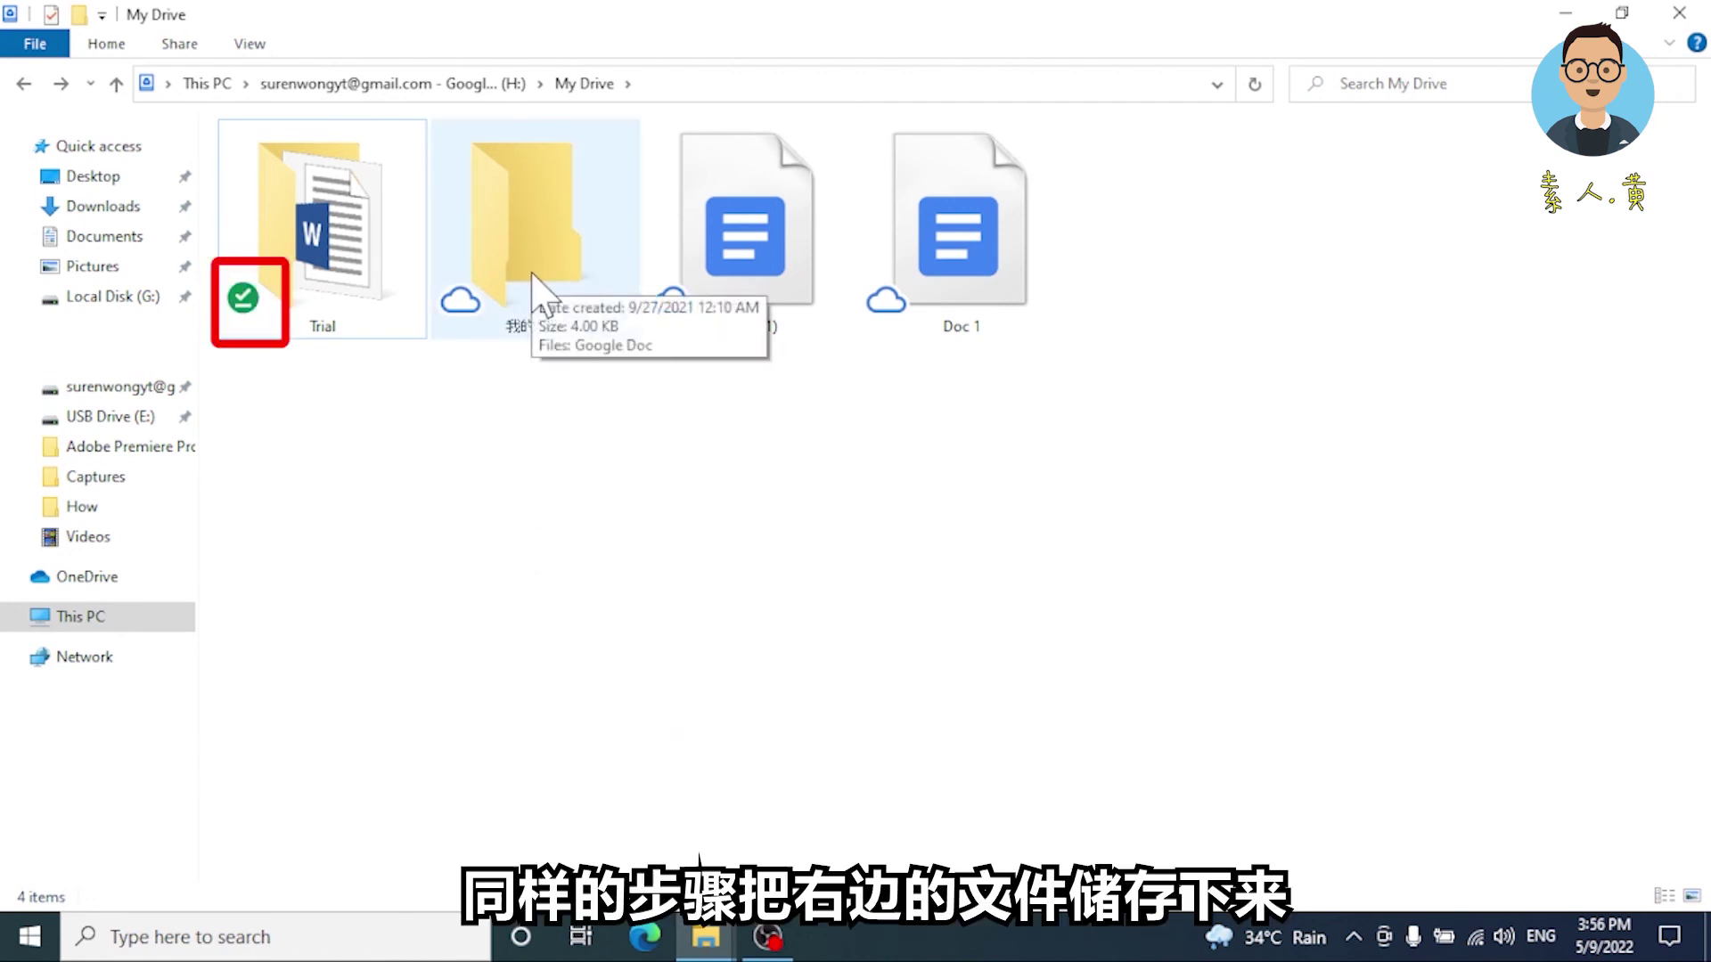
# Make the 我的档案 folder in My Drive available offline and refresh the folder view.
pyautogui.rightClick(512, 312)
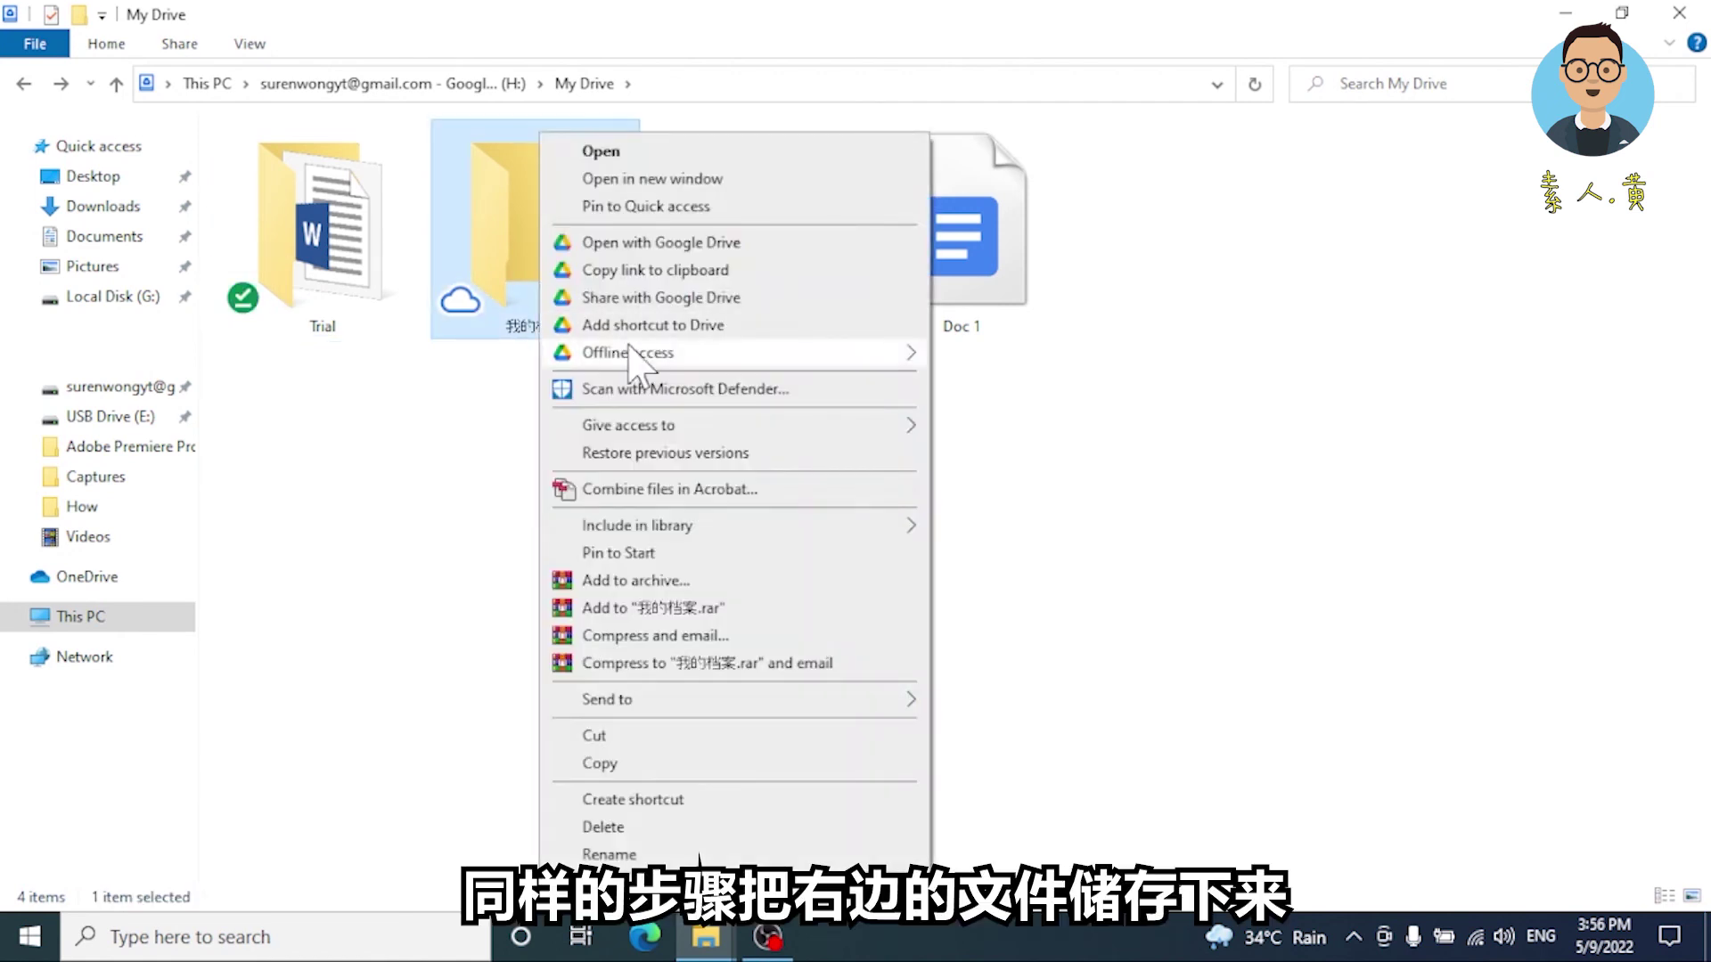
pyautogui.moveTo(629, 350)
pyautogui.click(1045, 357)
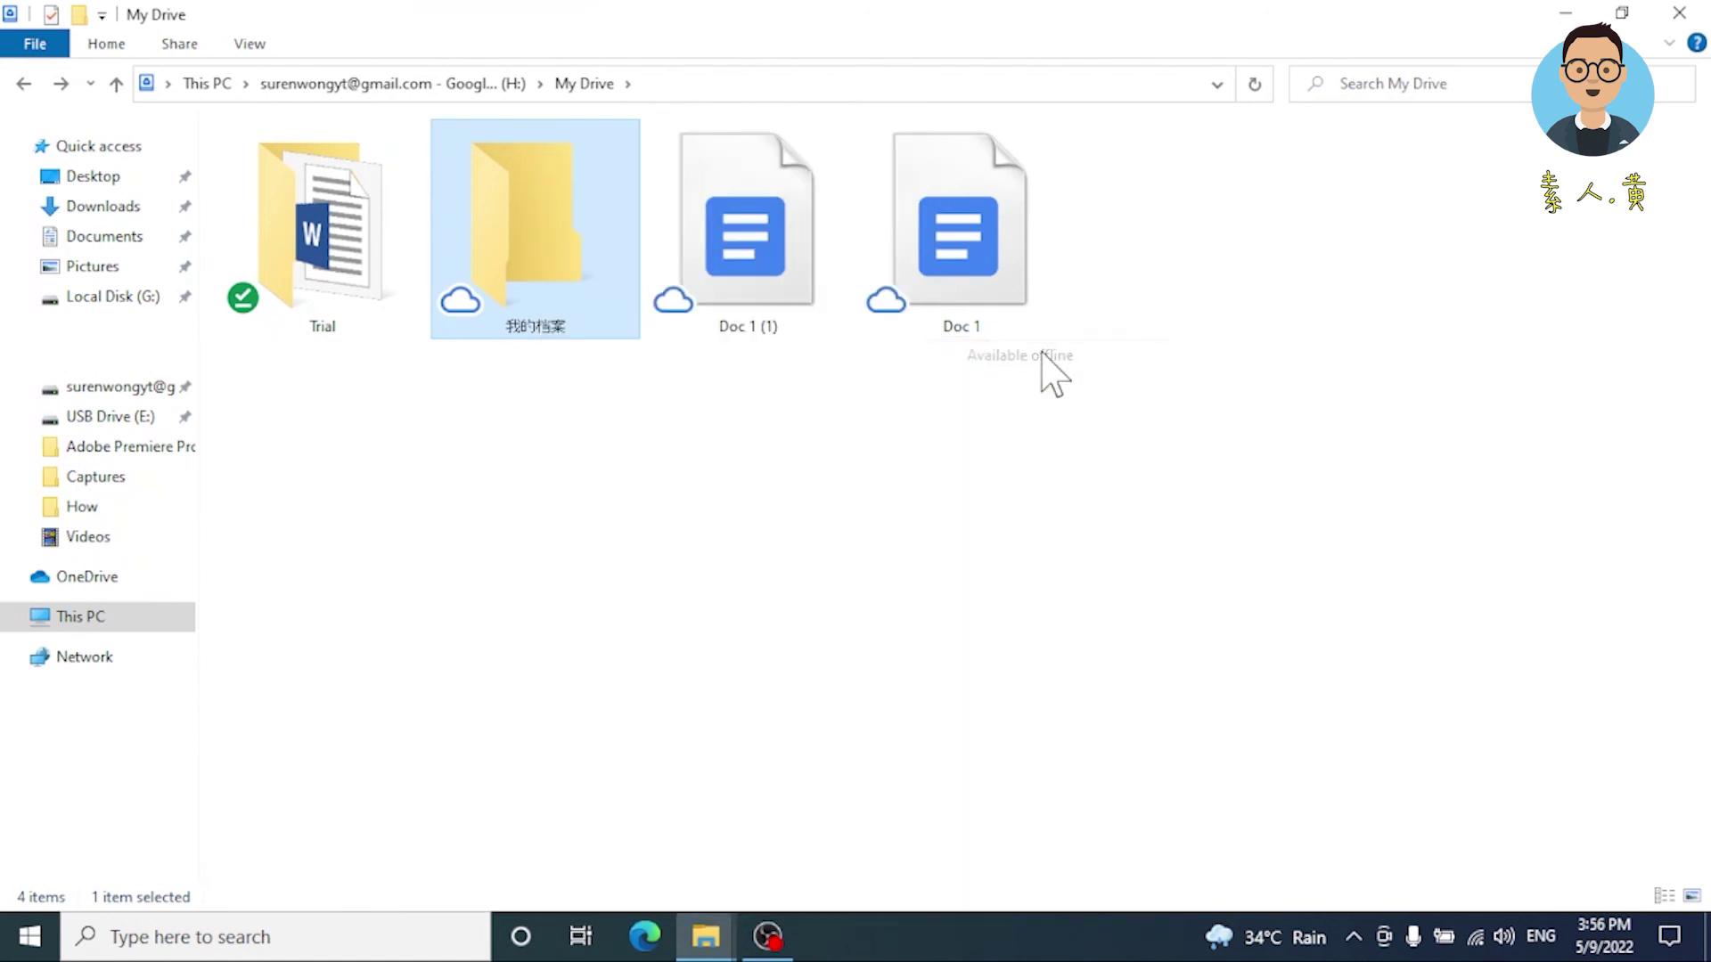
pyautogui.rightClick(448, 404)
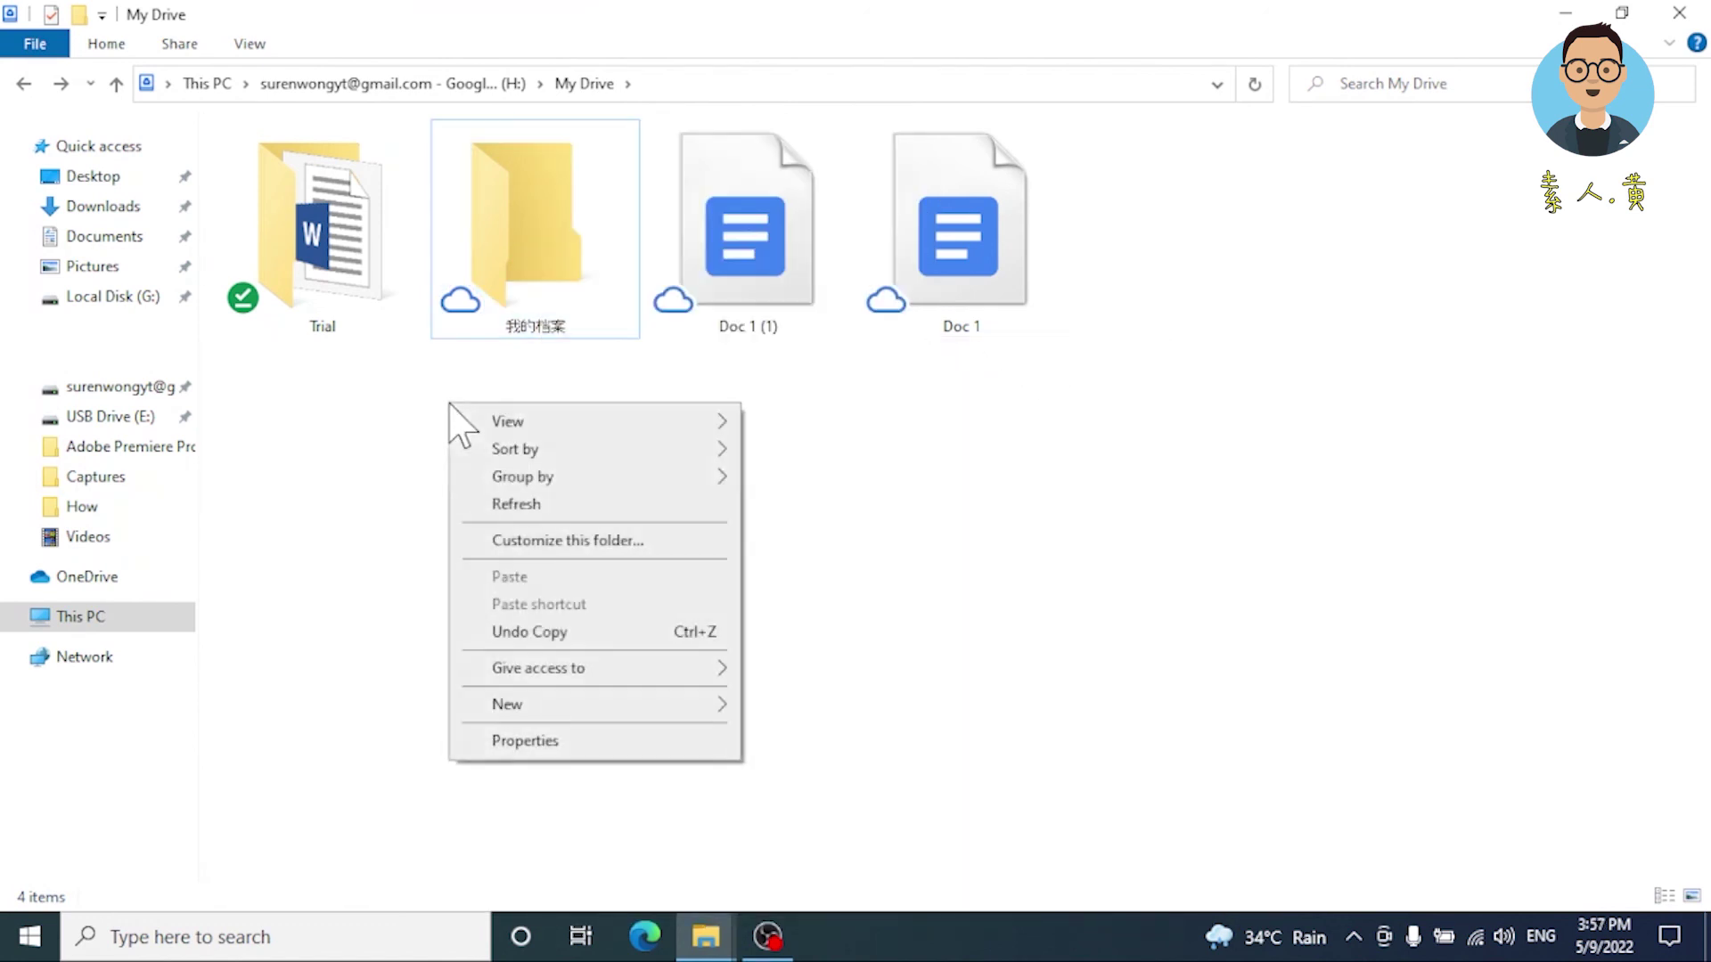
pyautogui.click(505, 502)
# Check the offline access options of the Google Docs file Doc 1 (1).
pyautogui.click(802, 298)
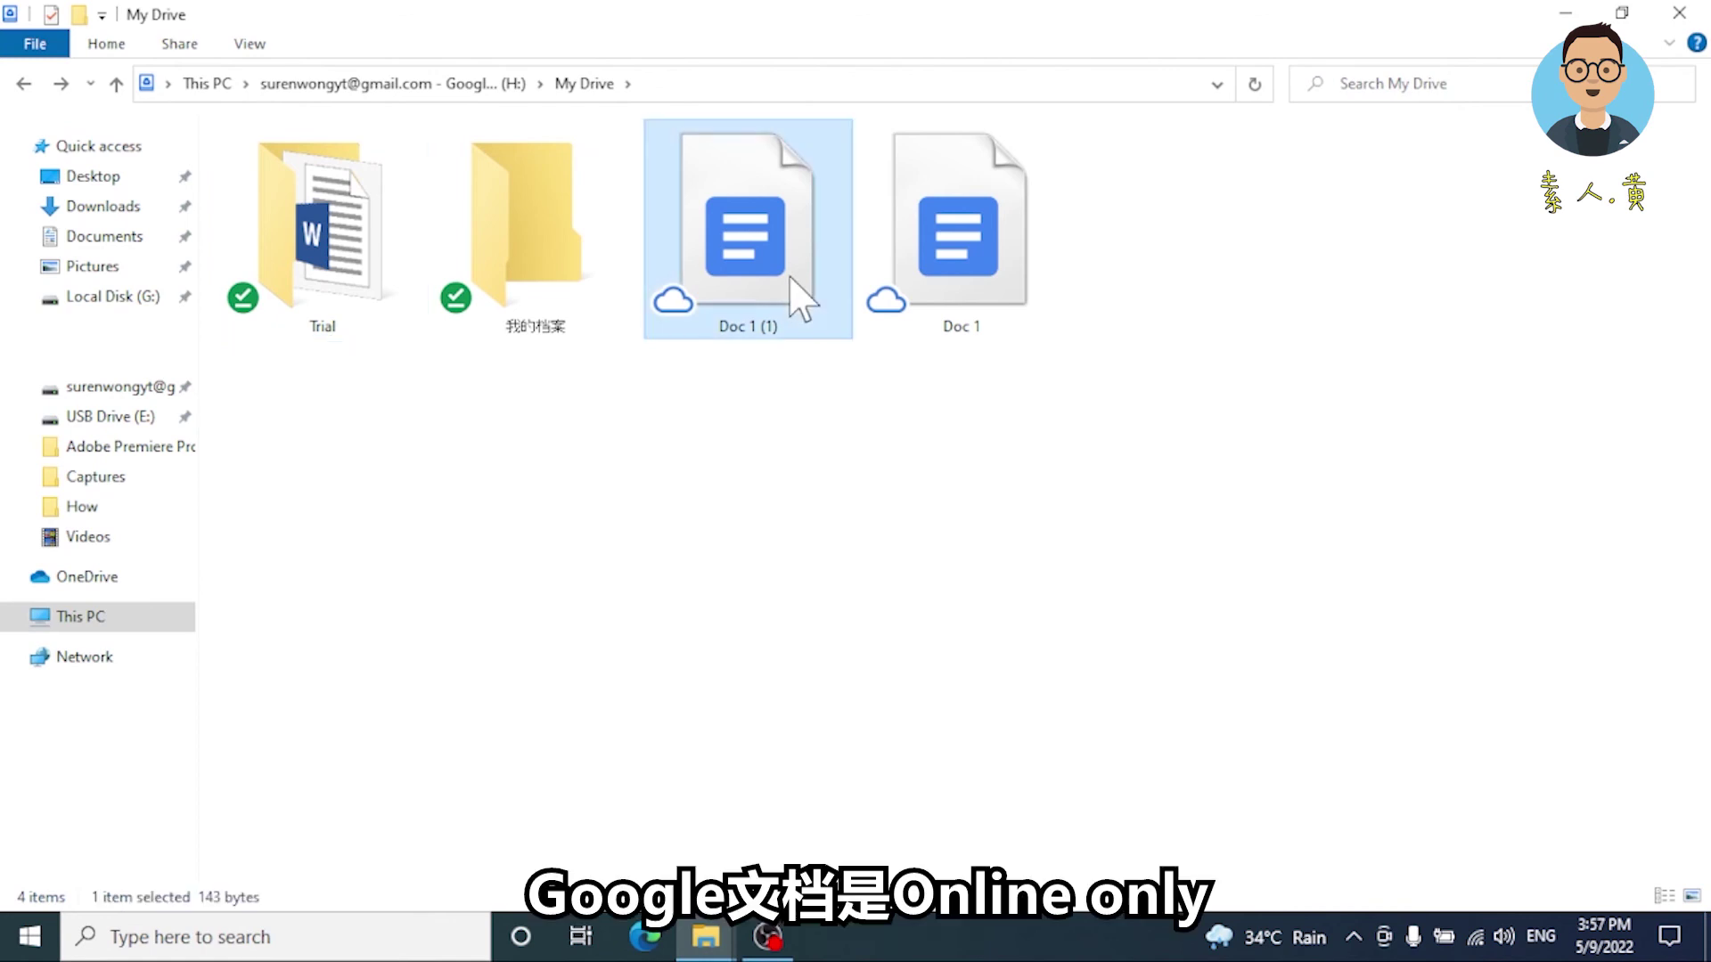
pyautogui.rightClick(791, 276)
pyautogui.moveTo(980, 436)
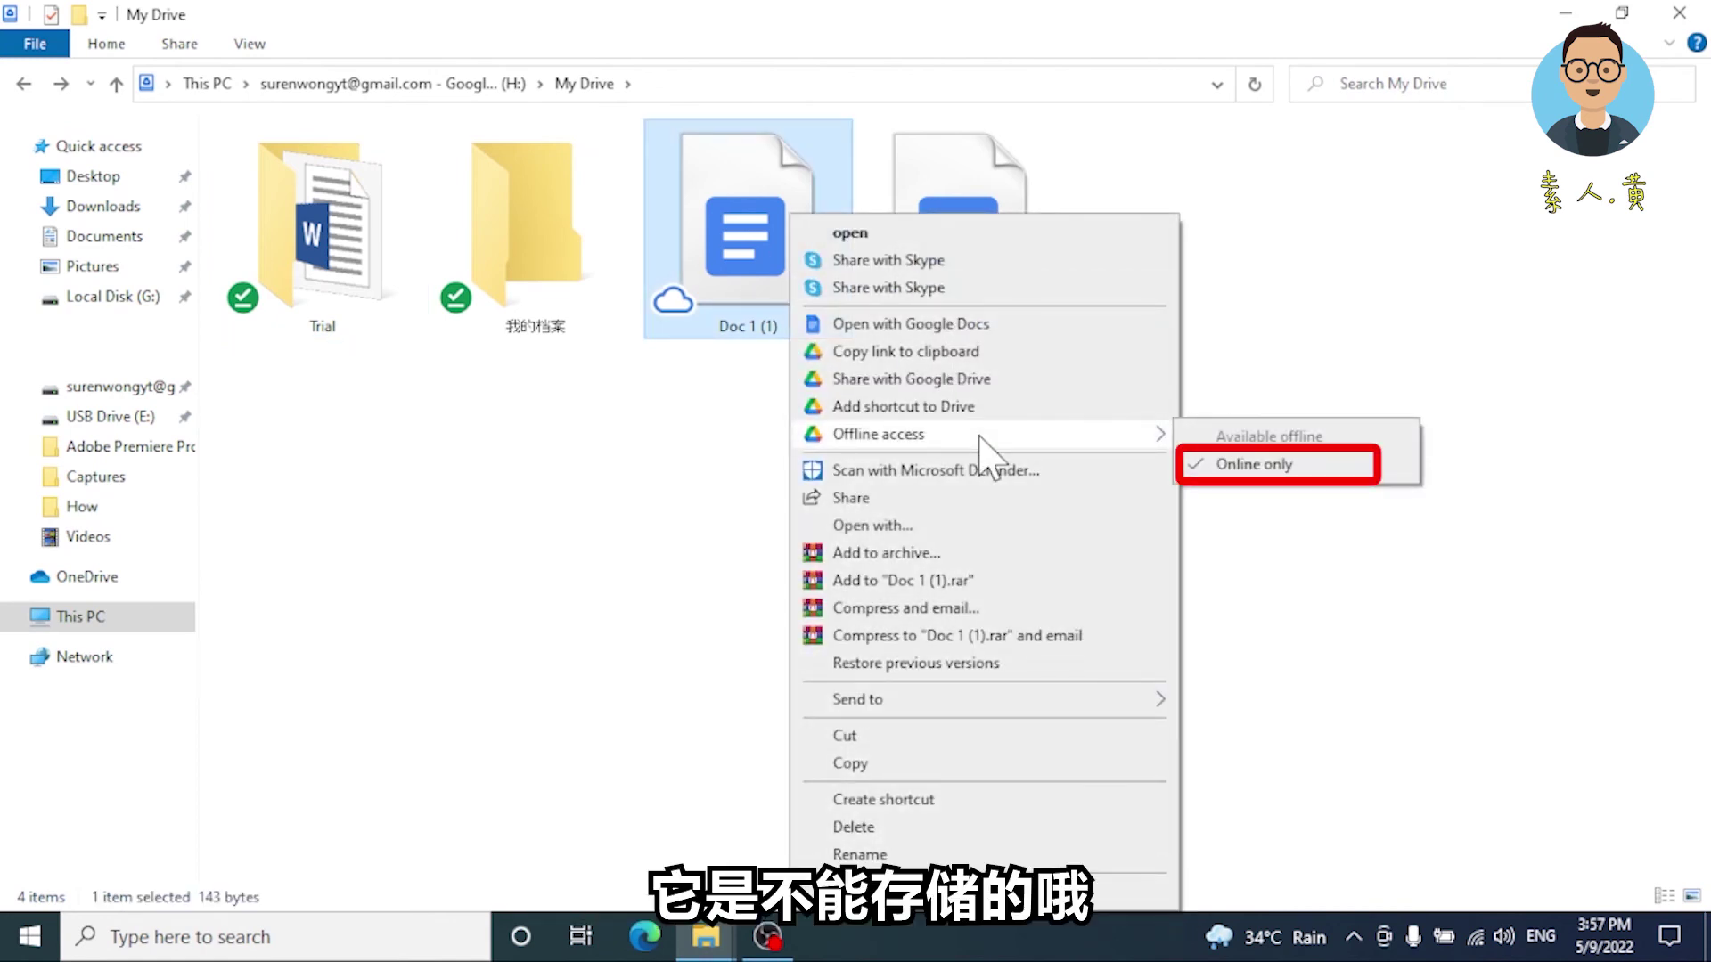
# Review the Google Drive app's recent sync activity and dismiss the notification about items moved to the trash.
pyautogui.click(1353, 935)
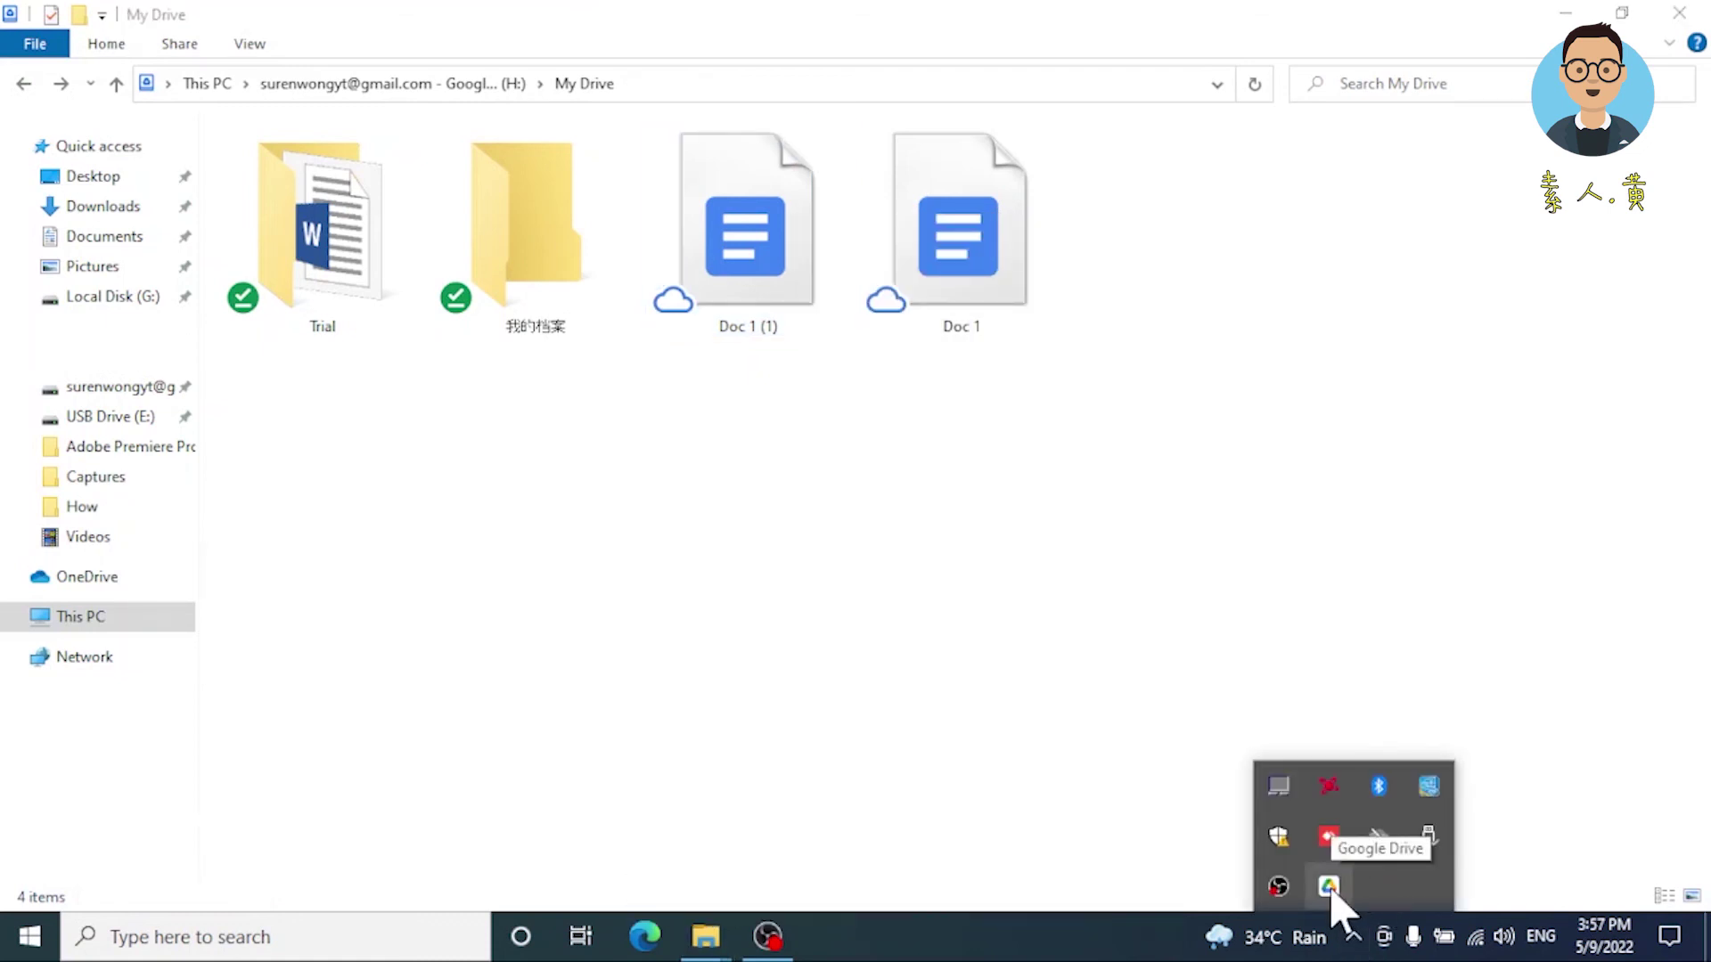
pyautogui.click(1329, 888)
pyautogui.scroll(-2, 1165, 637)
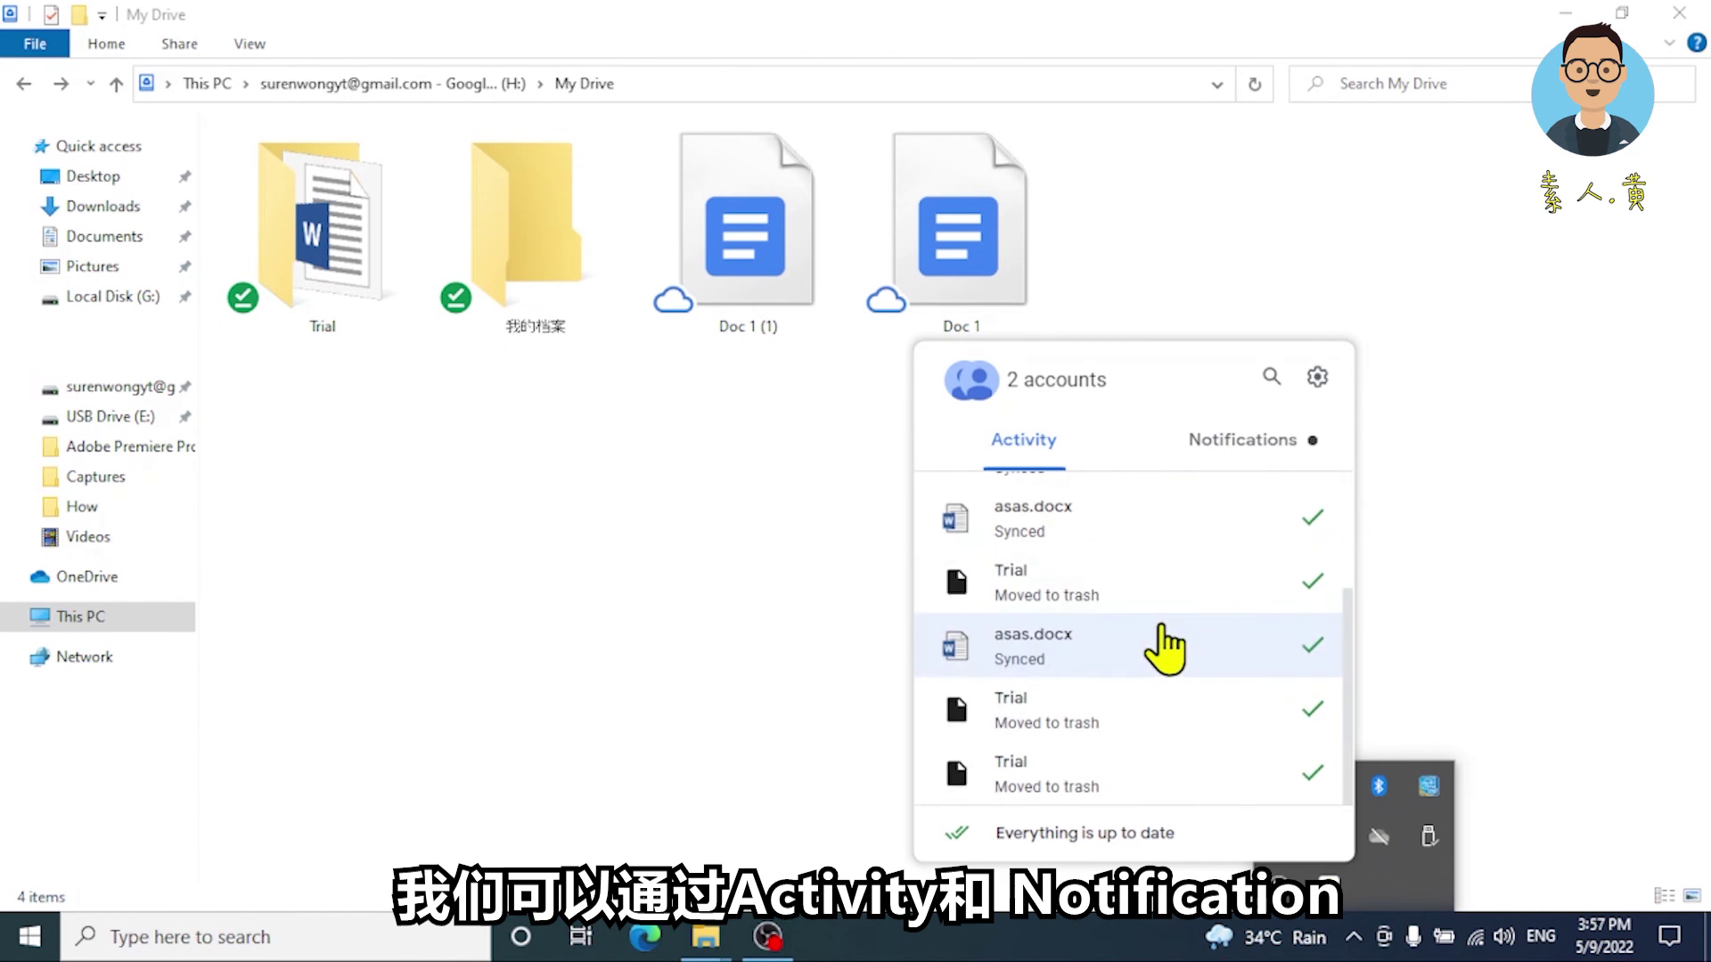
pyautogui.scroll(2, 1165, 659)
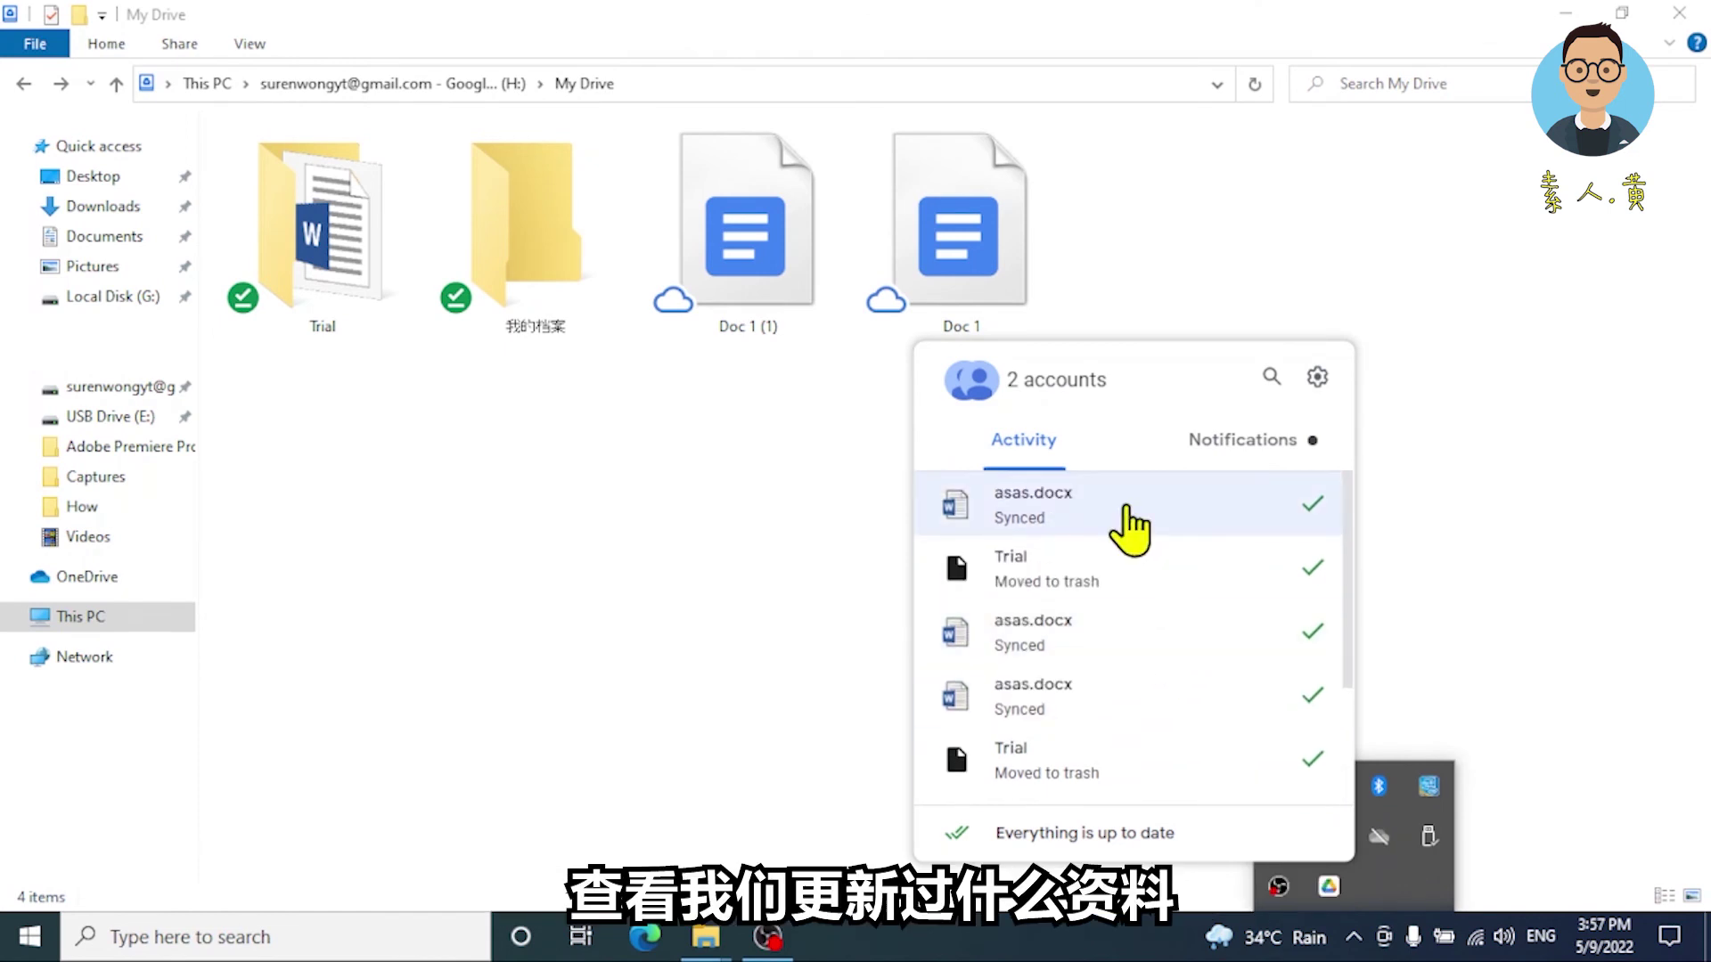
pyautogui.click(1248, 439)
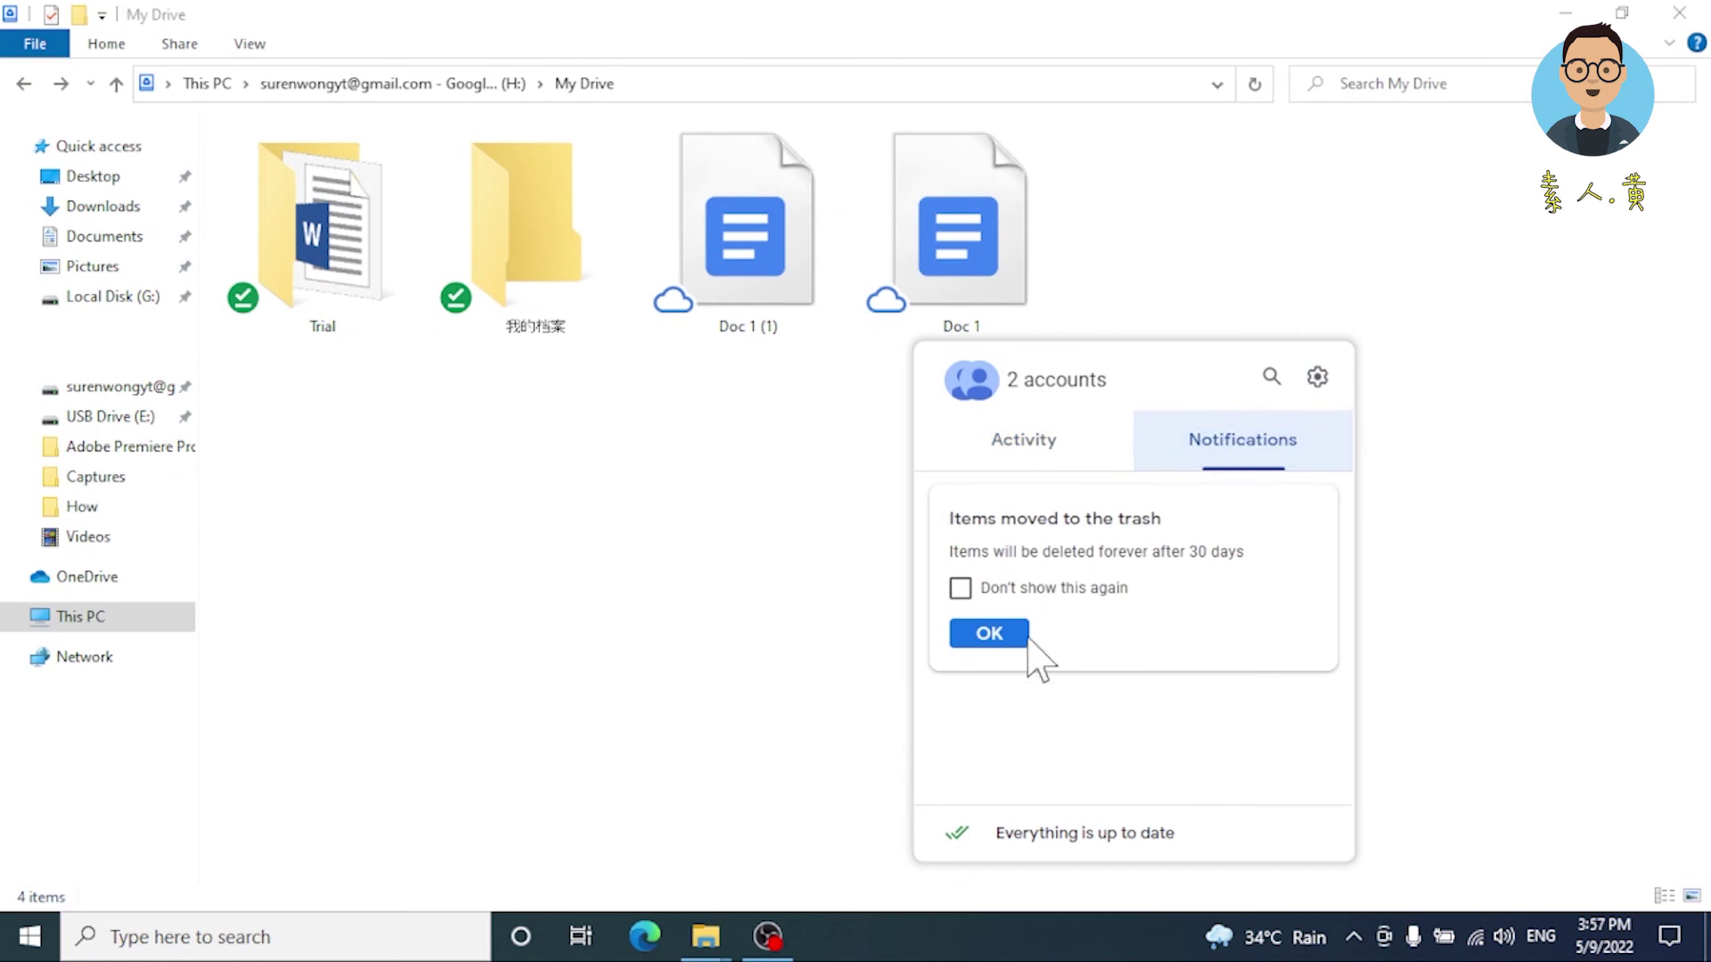
pyautogui.click(989, 634)
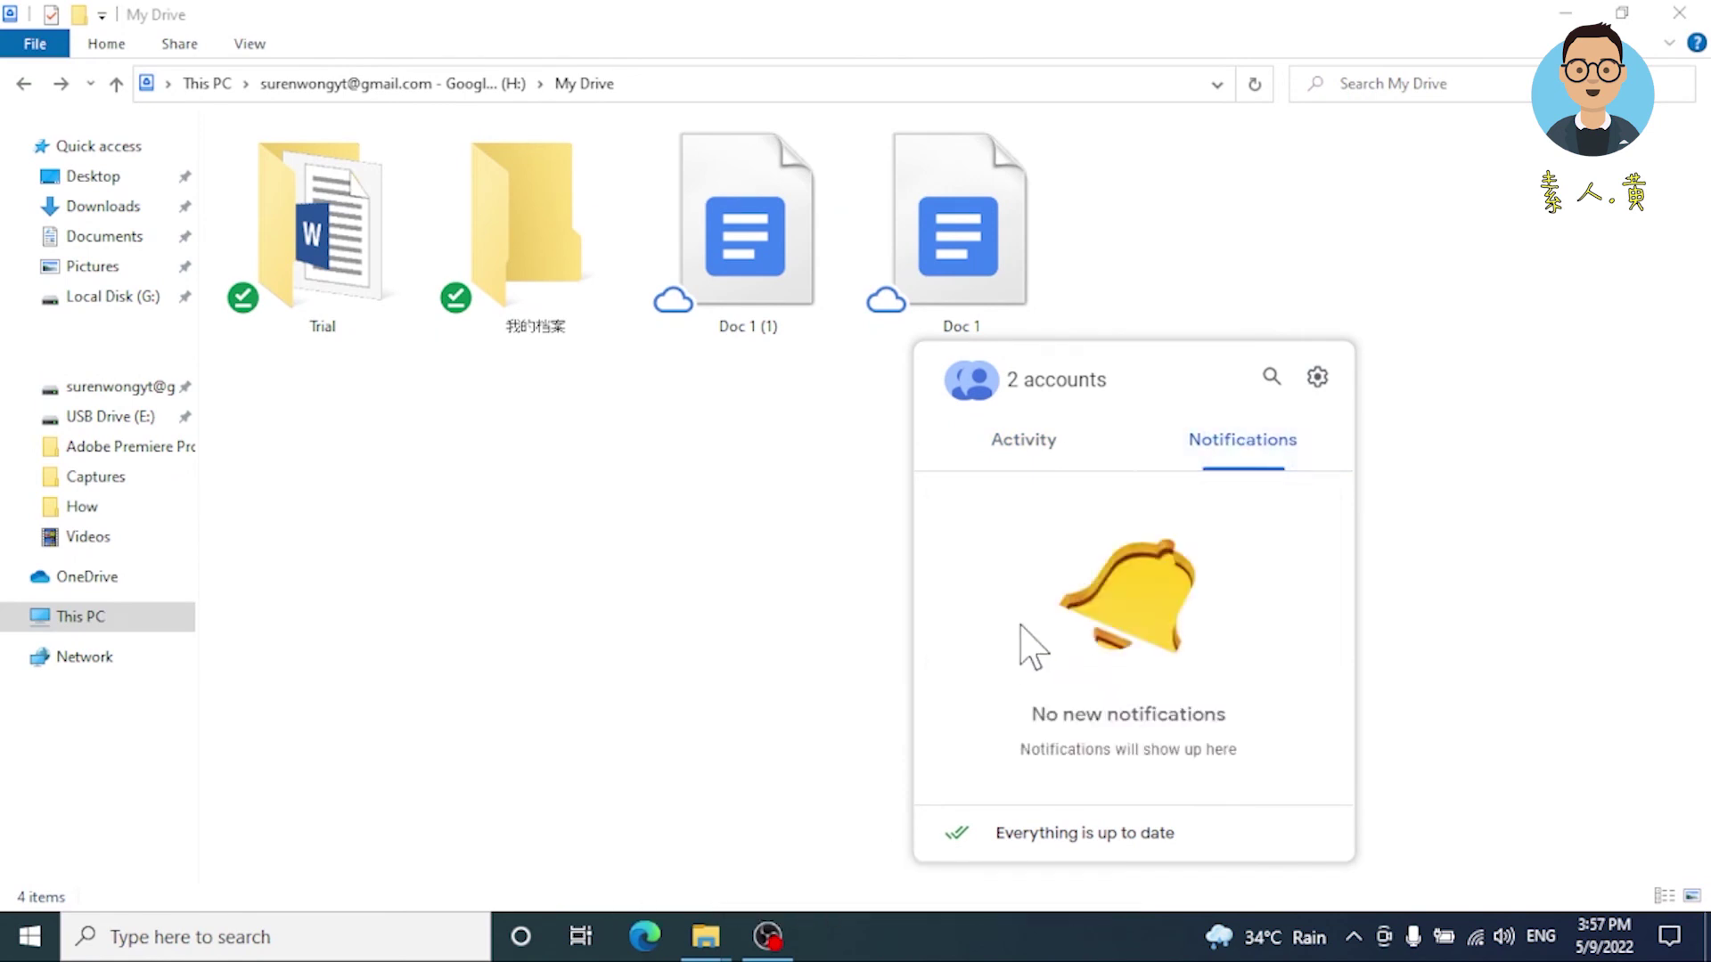